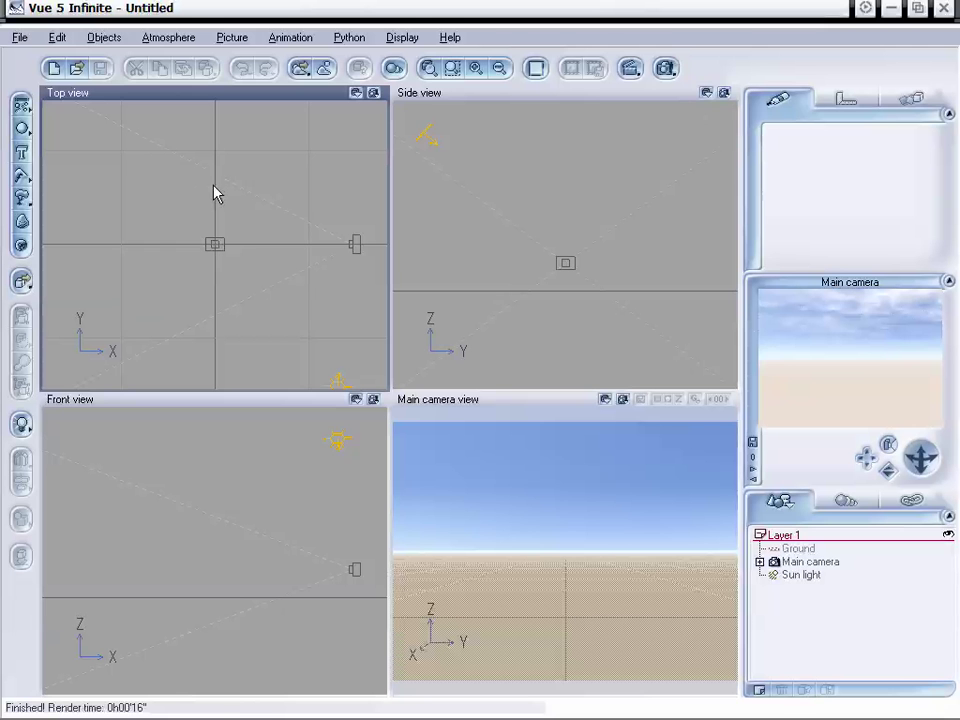
Add a sphere and a cone, offset the cone diagonally from the sphere, and drop both objects to the ground.
left_click(22, 131)
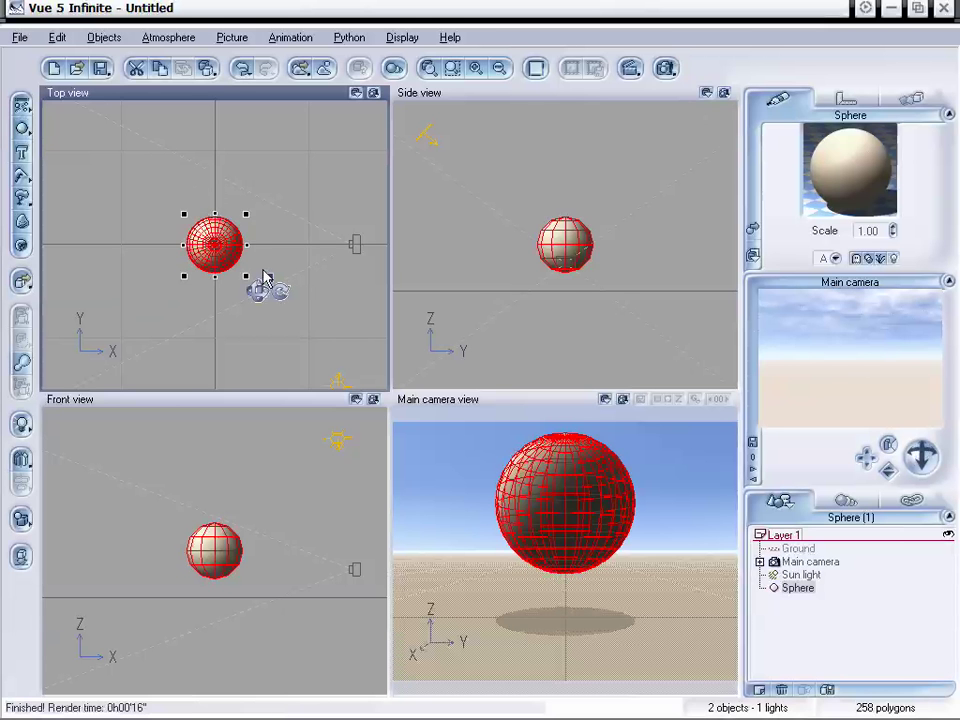
left_click(24, 560)
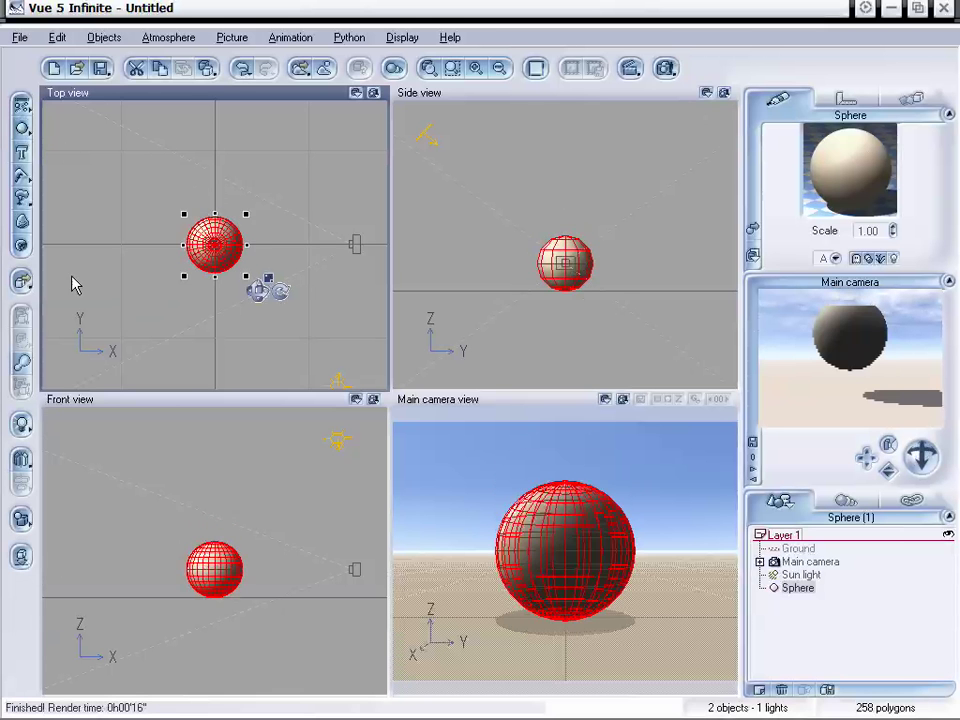
mouse_move(21, 124)
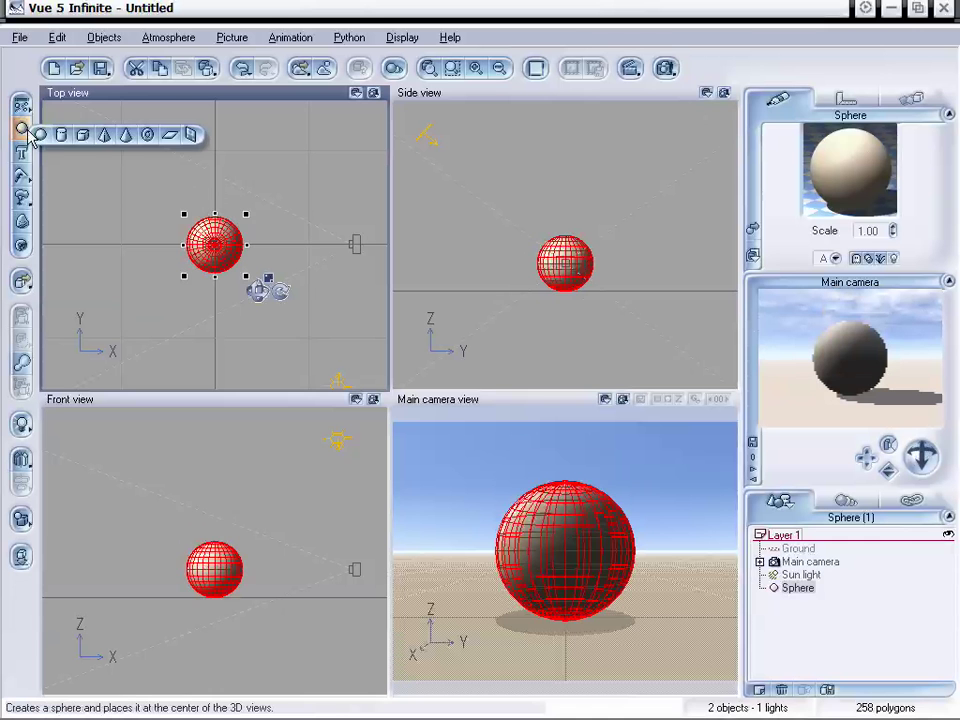
left_click(125, 136)
left_click_drag(223, 216, 188, 203)
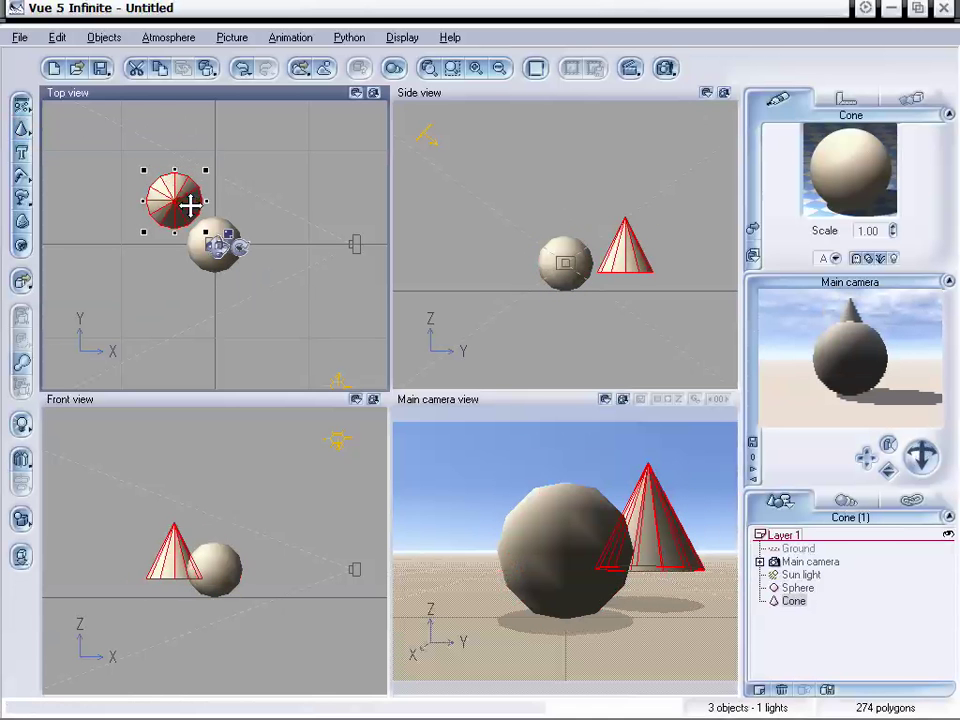
left_click(24, 560)
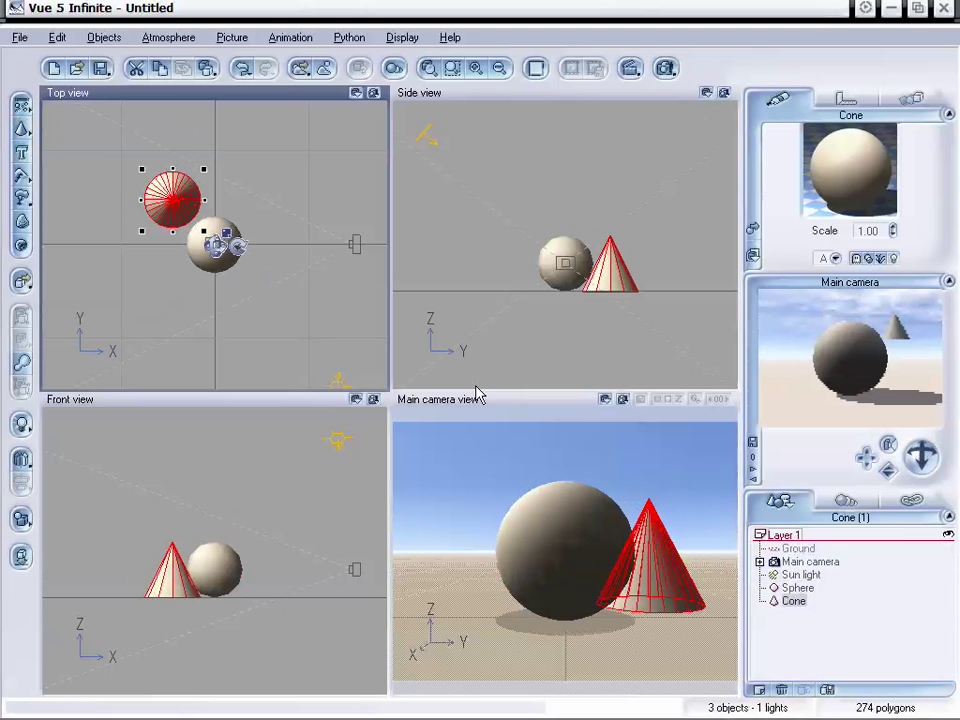
Raise and pull back the main camera so it looks down on the sphere and cone, and clear the selection.
left_click_drag(911, 459, 864, 458)
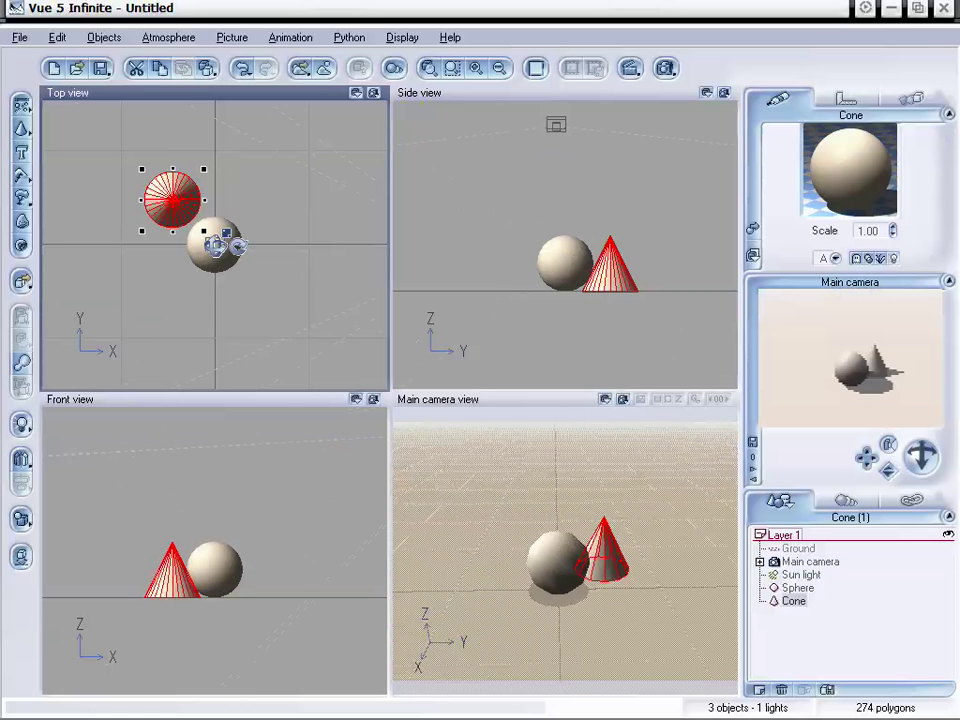
left_click(863, 641)
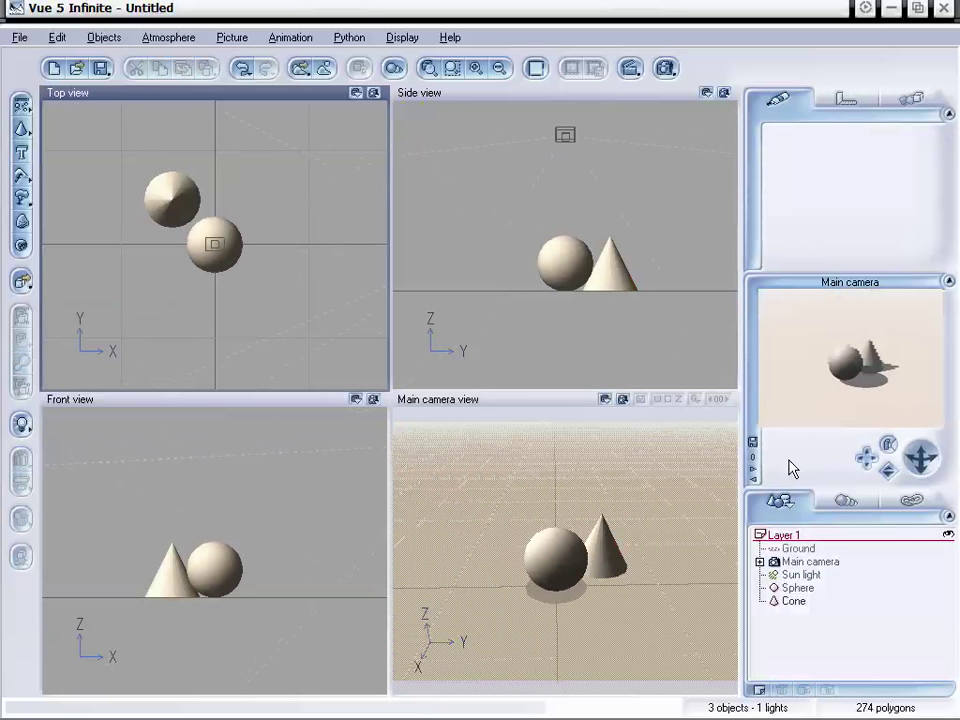
Expand the camera list in the scene tree, select Main camera, and store its current viewpoint as a new camera.
left_click(760, 563)
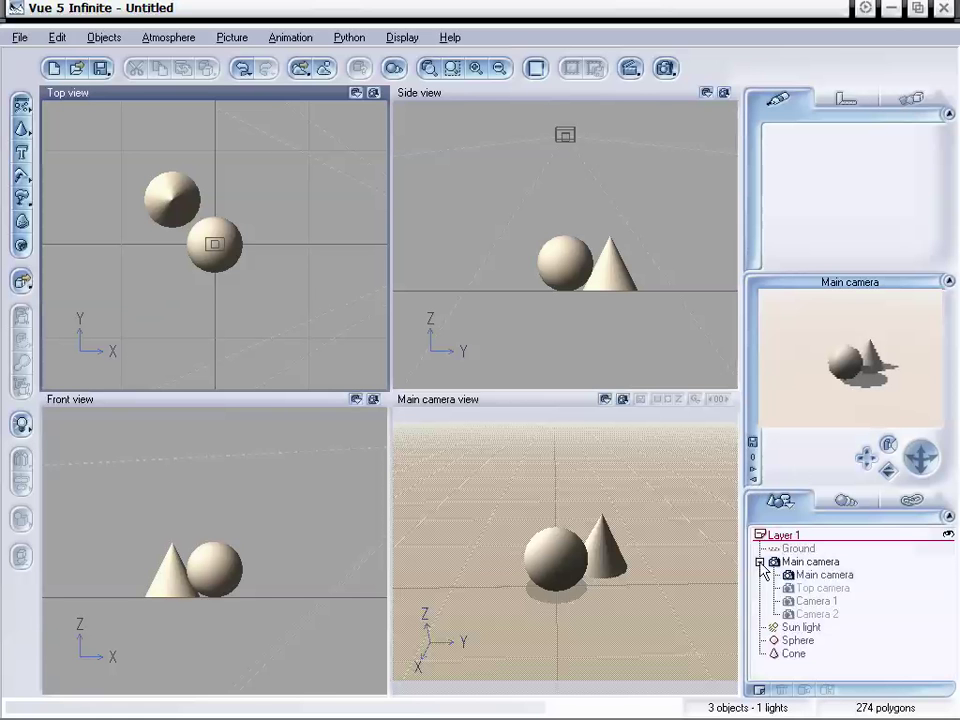
left_click(819, 603)
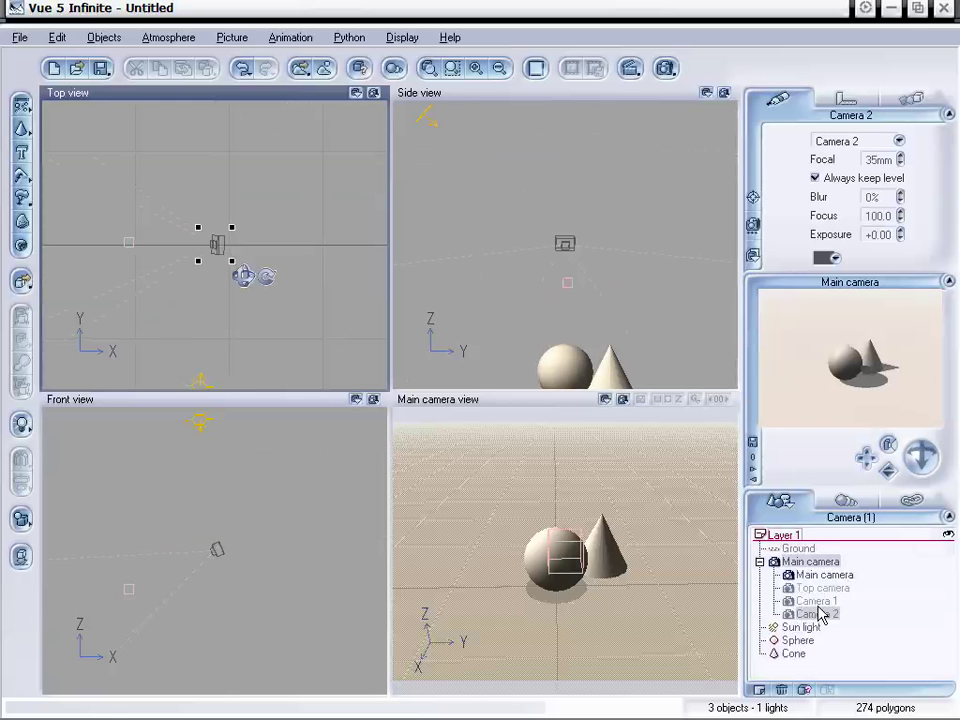
left_click(820, 588)
left_click(822, 575)
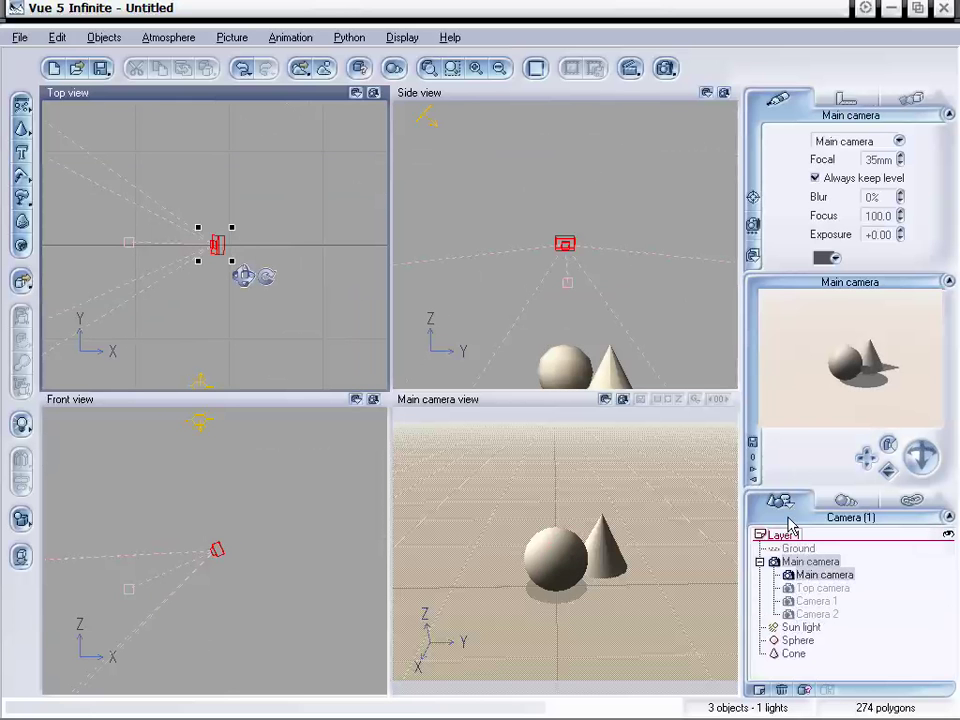
left_click(755, 444)
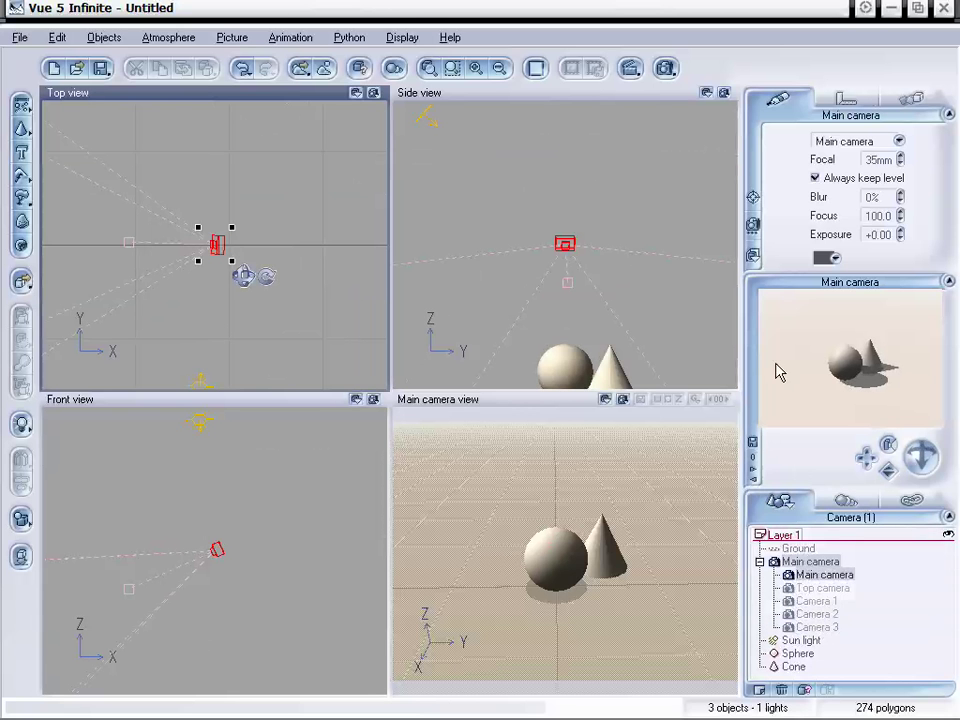
Switch to Camera 1 and move it around and away for a distant, angled view of the sphere and cone.
left_click(754, 470)
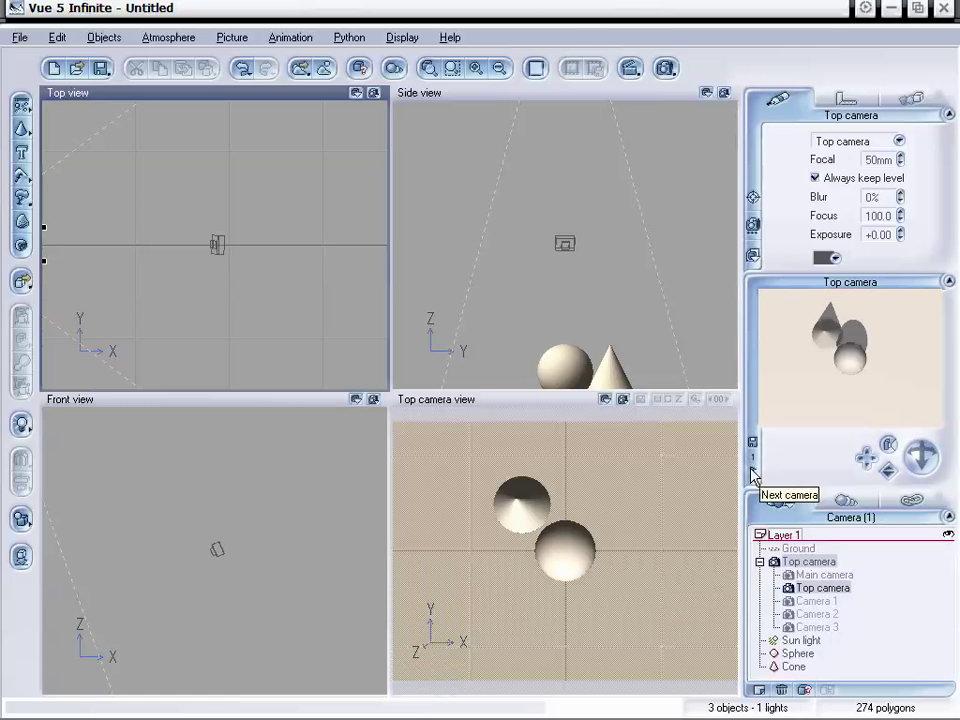
left_click(753, 470)
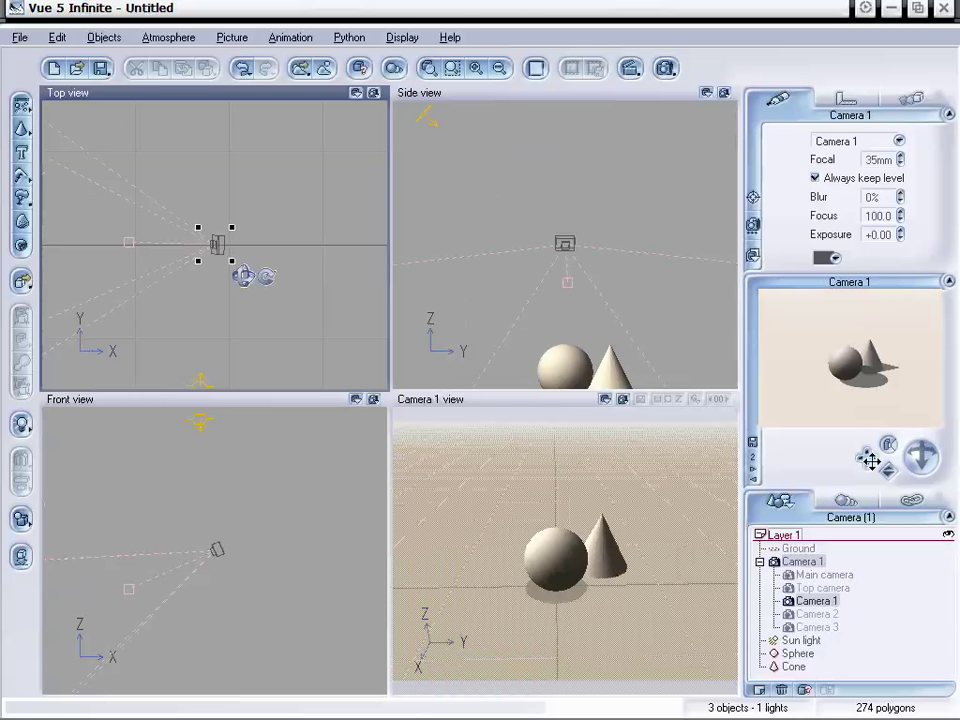
left_click_drag(866, 457, 820, 457)
left_click_drag(921, 456, 955, 456)
mouse_move(867, 457)
left_mouse_down()
mouse_move(888, 469)
mouse_move(866, 457)
left_mouse_up()
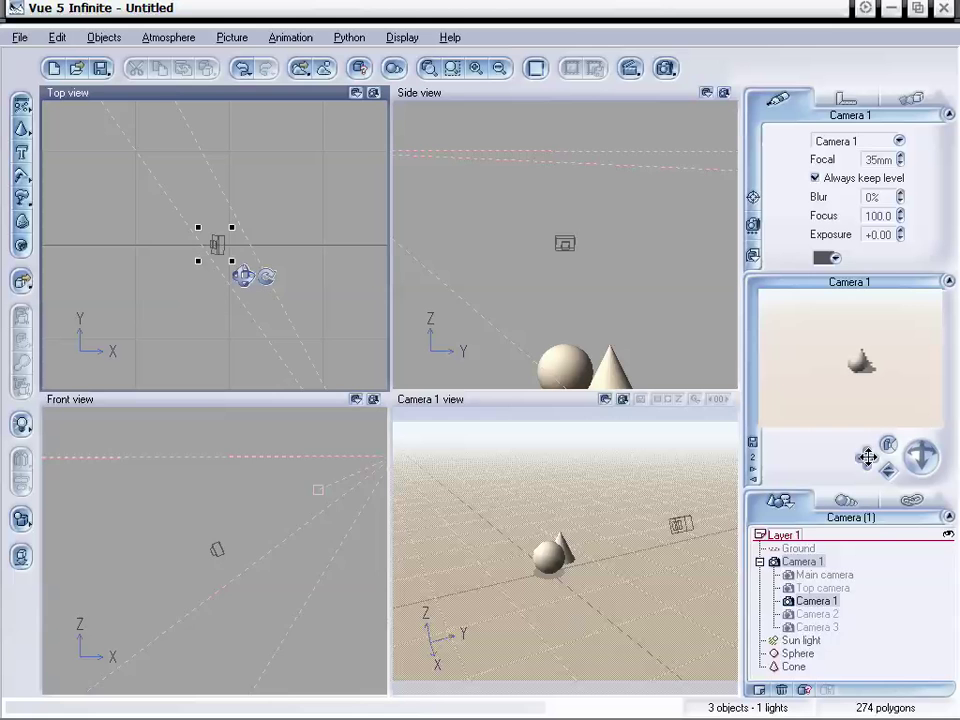
Aim Camera 2 at the empty ground away from the objects and tilt Camera 3 up toward the sky.
left_click(754, 480)
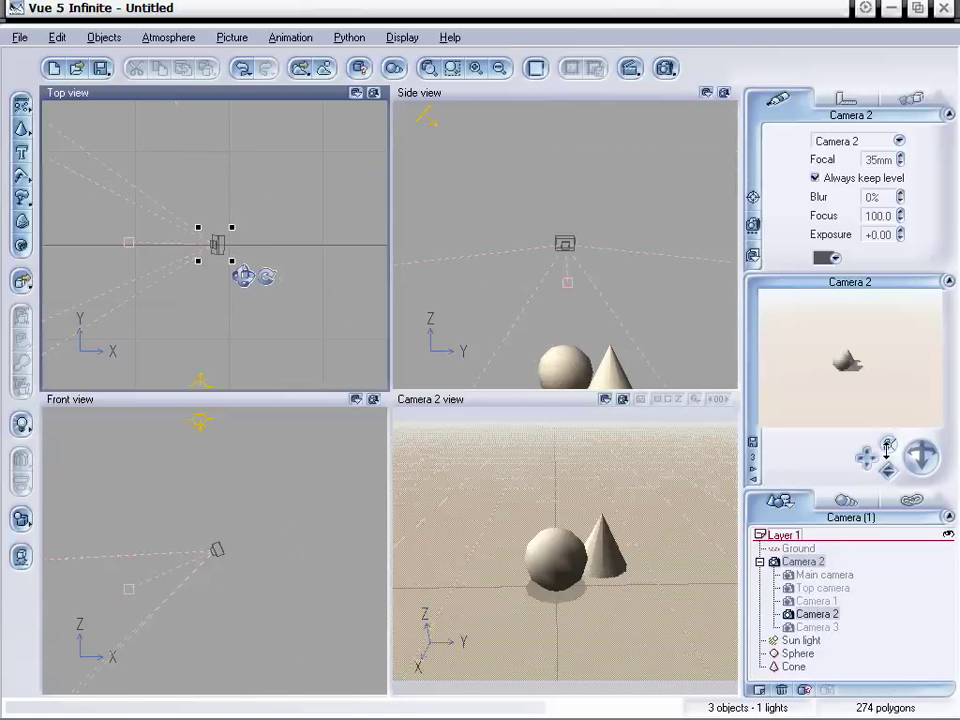
left_click_drag(921, 456, 889, 470)
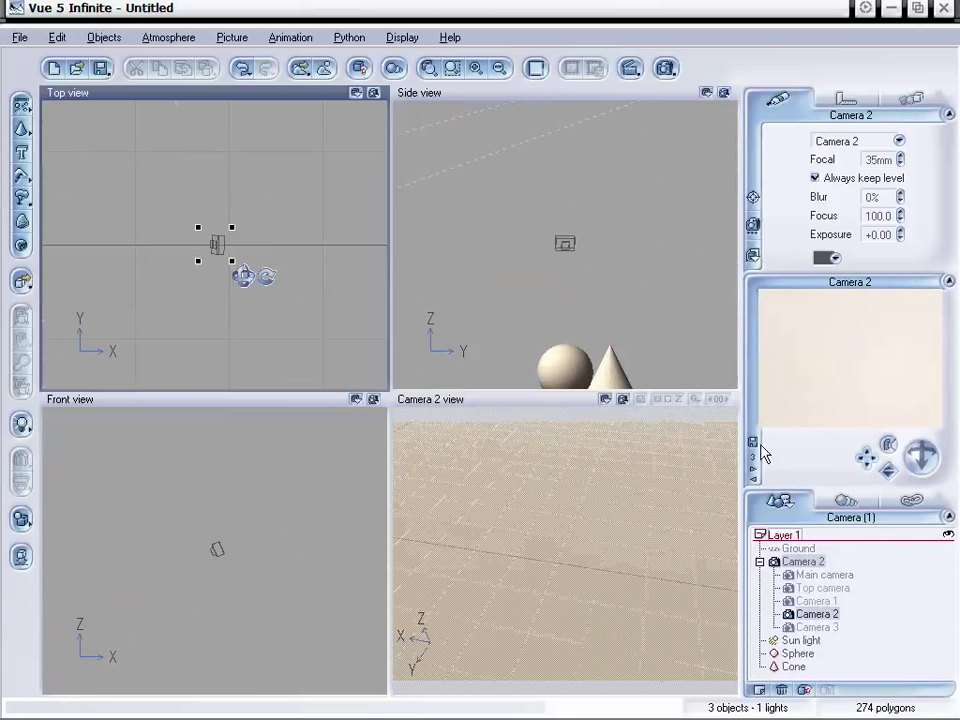
left_click(751, 469)
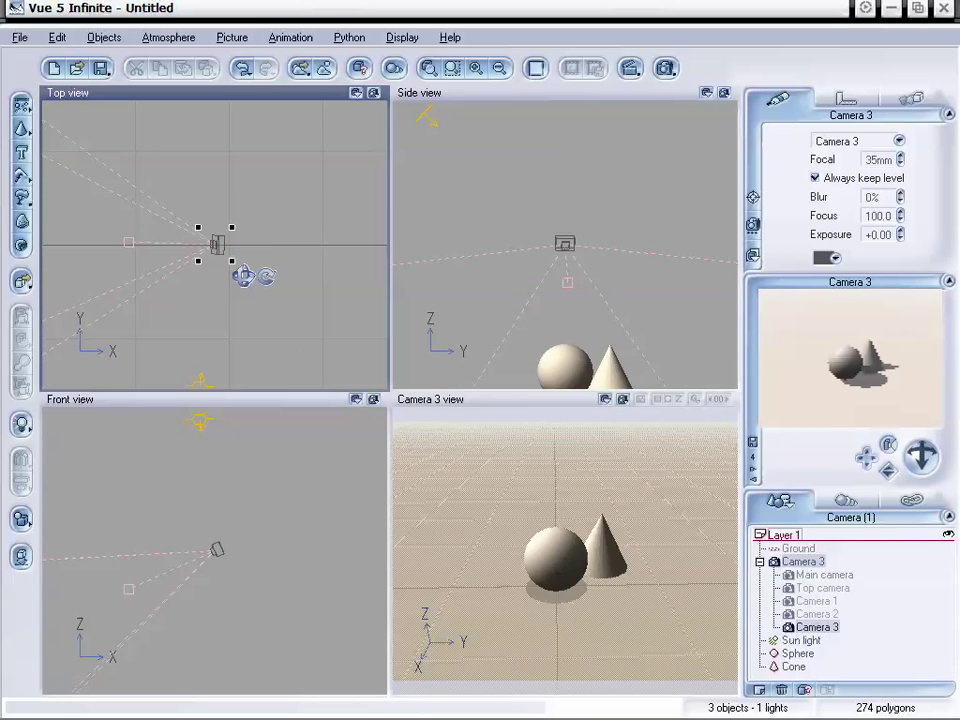
left_click_drag(923, 472, 925, 461)
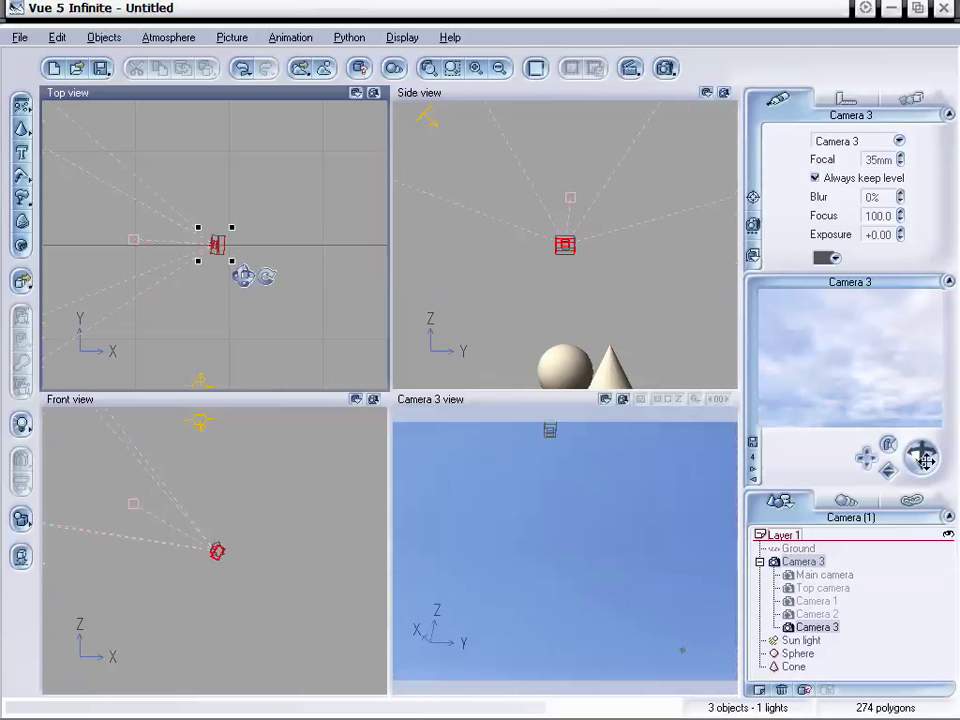
Switch the active camera to Camera 1, back to Camera 3, and to Camera 1 again.
left_click(820, 577)
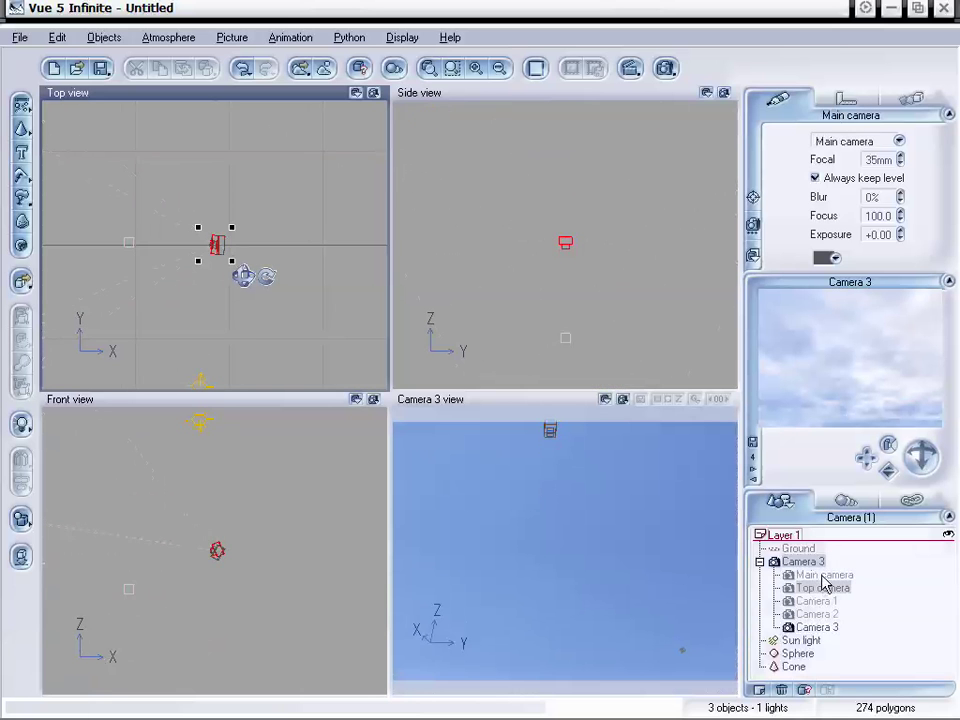
left_click(812, 563)
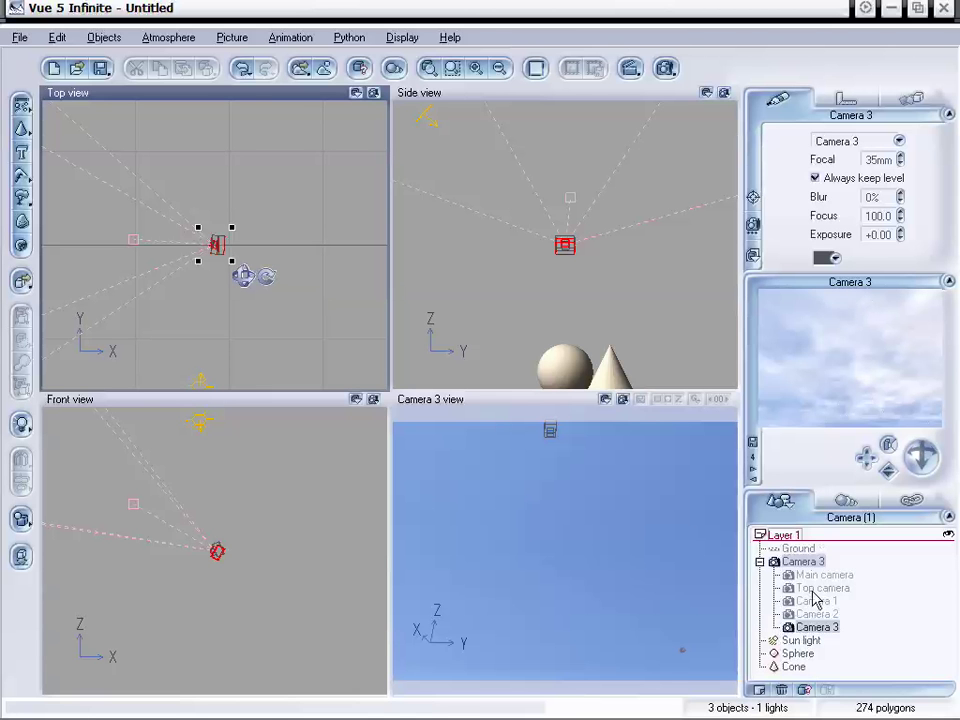
left_click(857, 290)
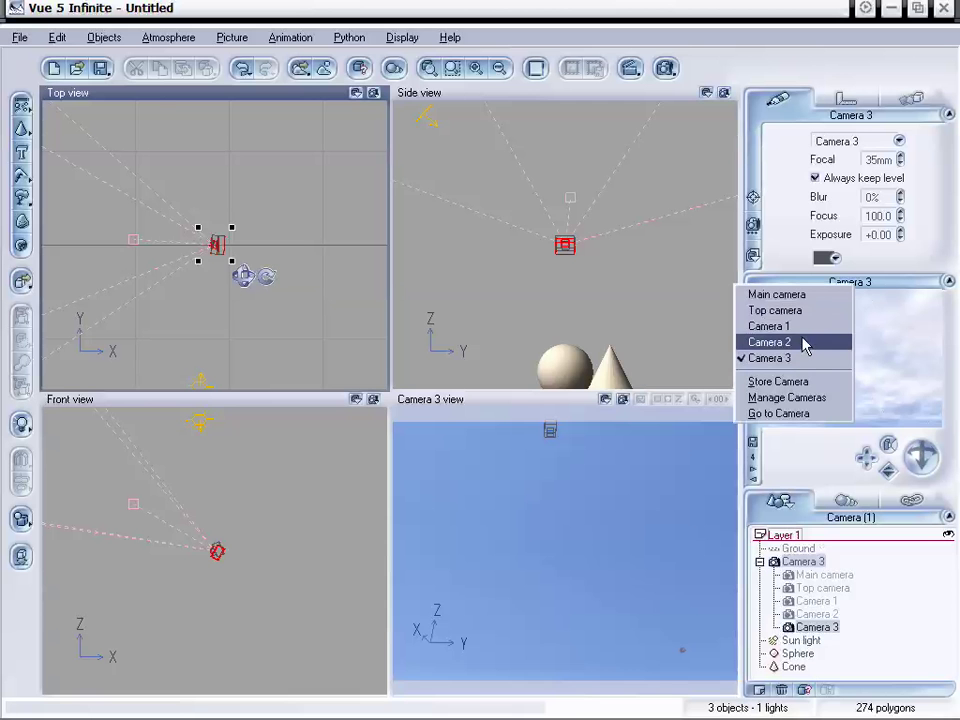
left_click(805, 326)
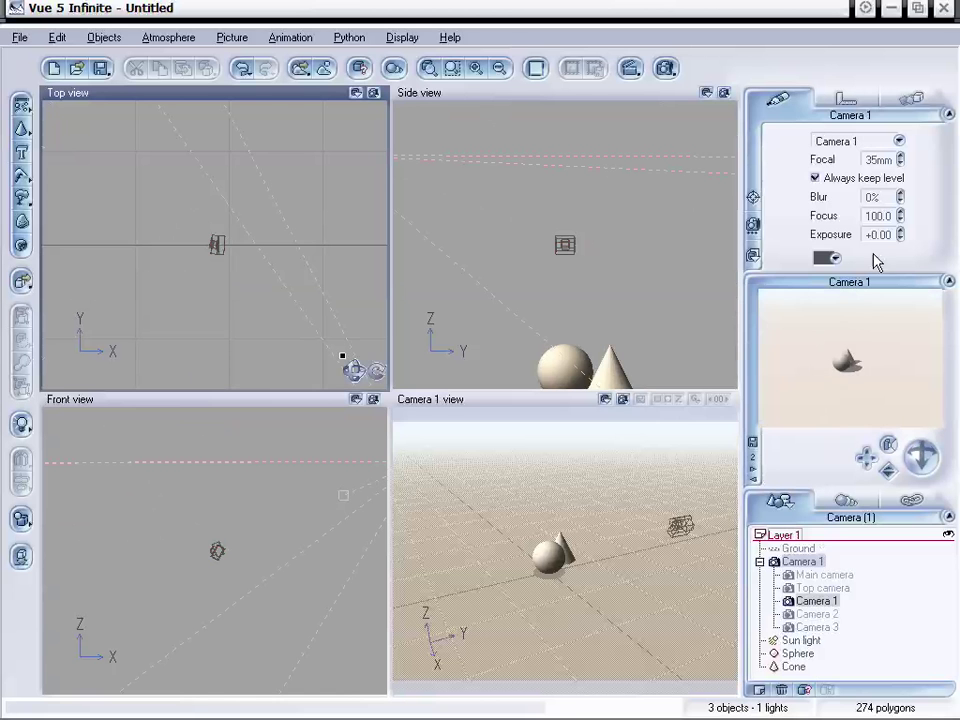
left_click(860, 287)
left_click(818, 356)
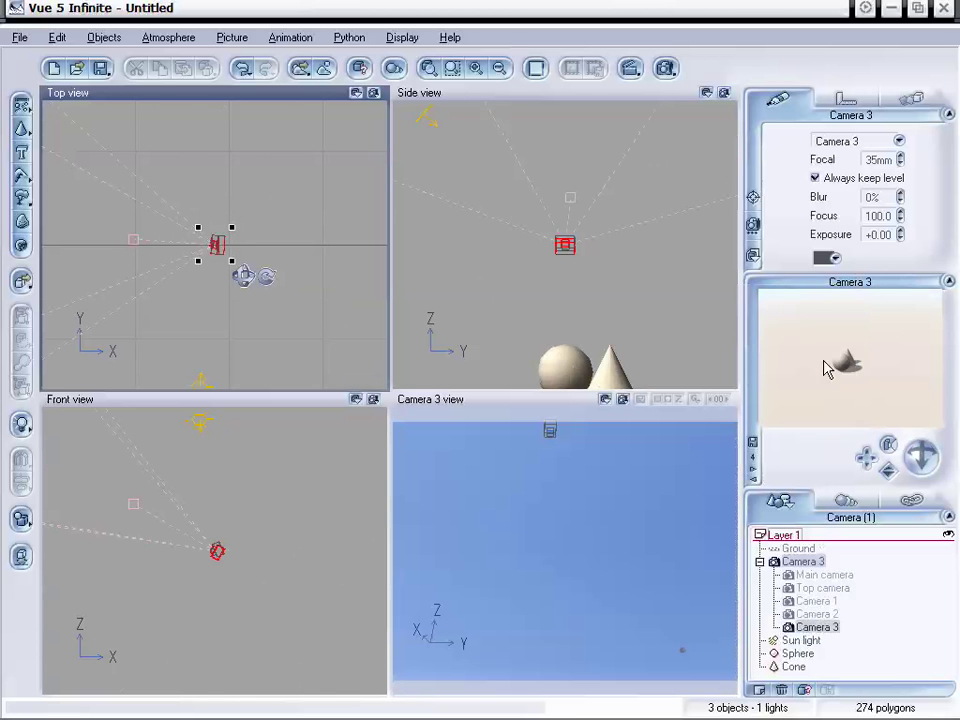
left_click(869, 289)
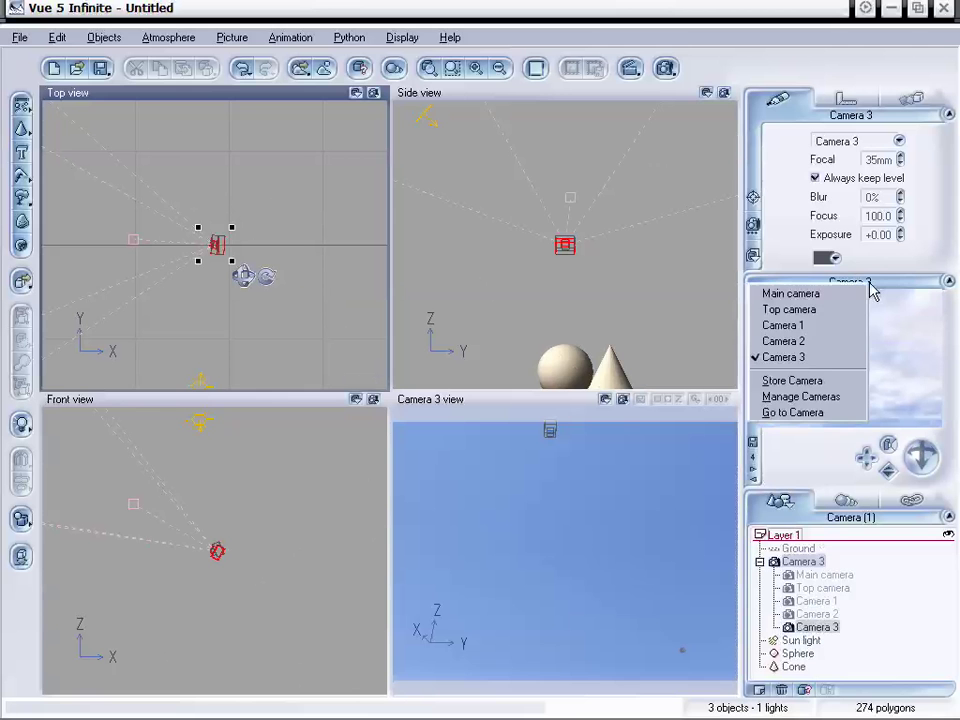
left_click(818, 328)
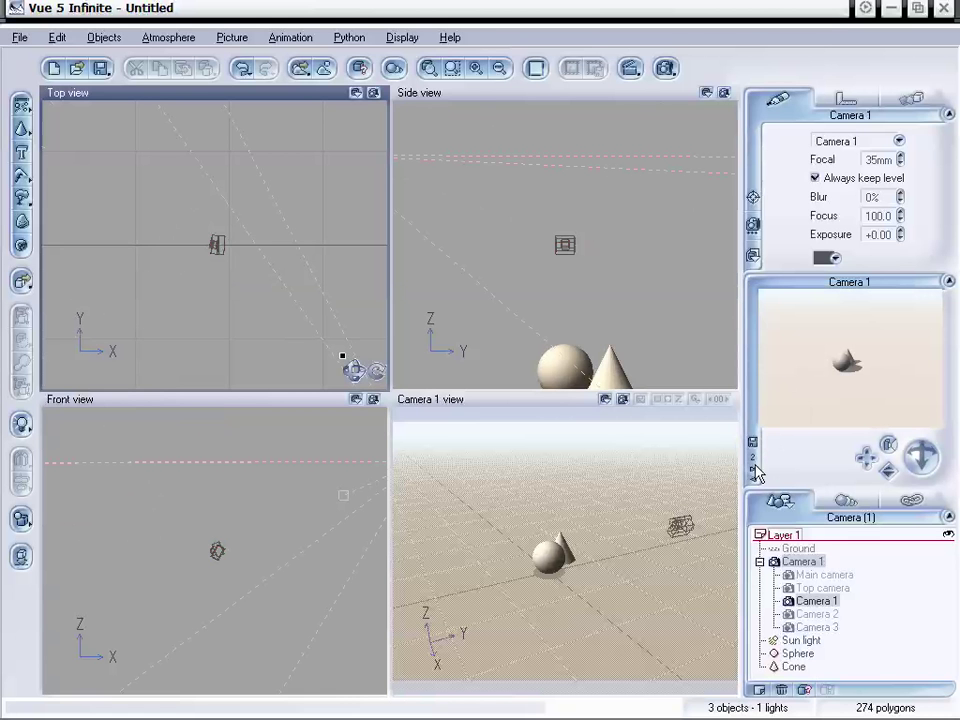
Use Go to Camera on the active Camera 1, and repeat it after selecting Camera 3 in the scene tree.
left_click(862, 284)
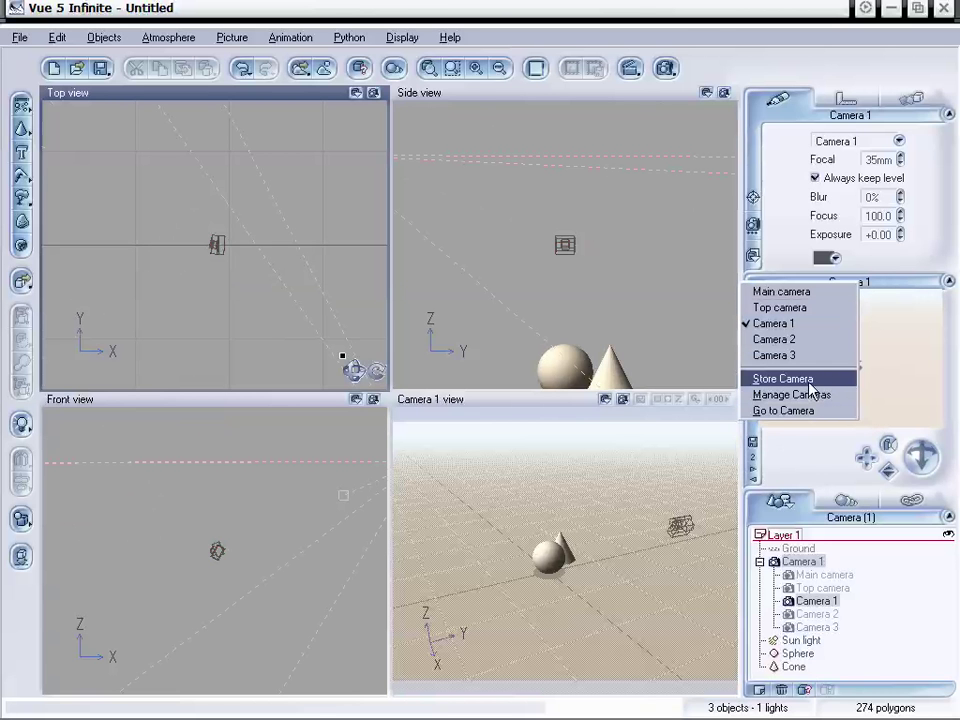
left_click(917, 344)
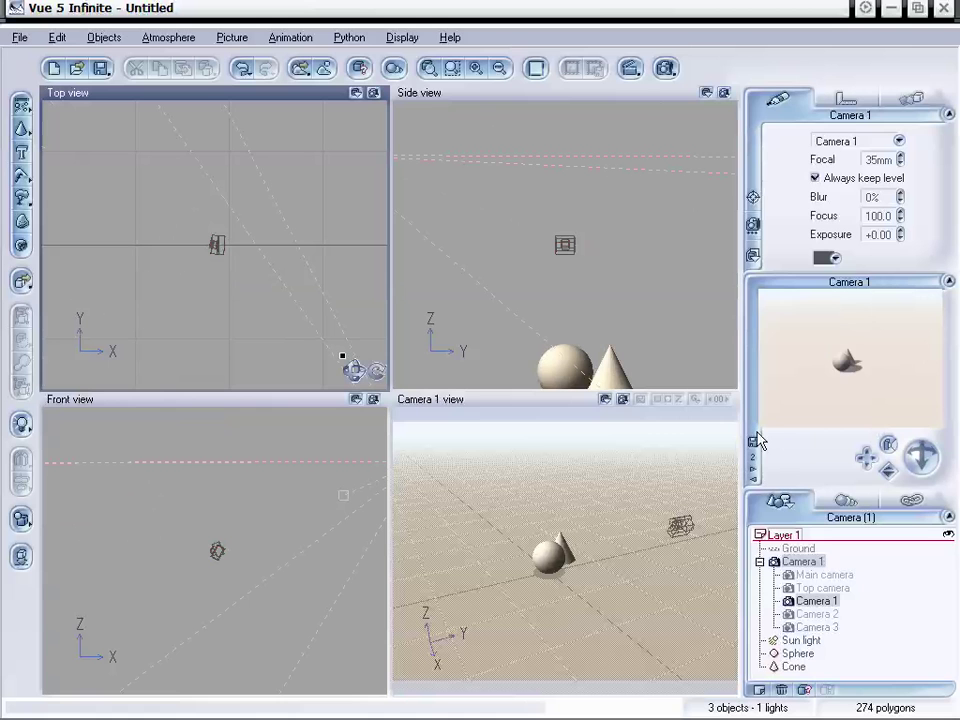
left_click(849, 290)
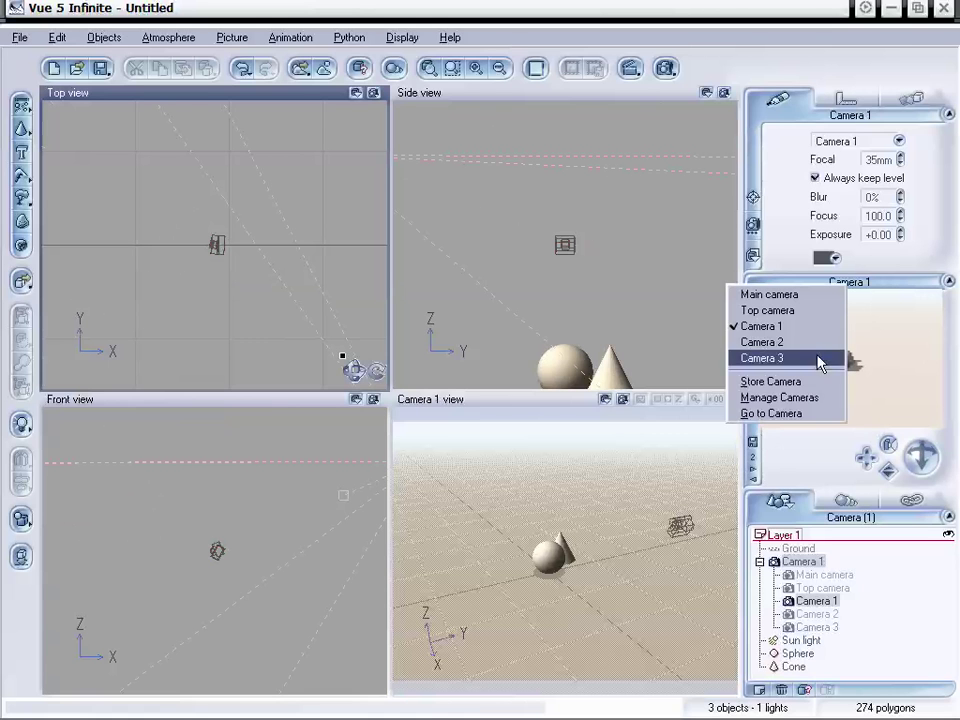
left_click(799, 416)
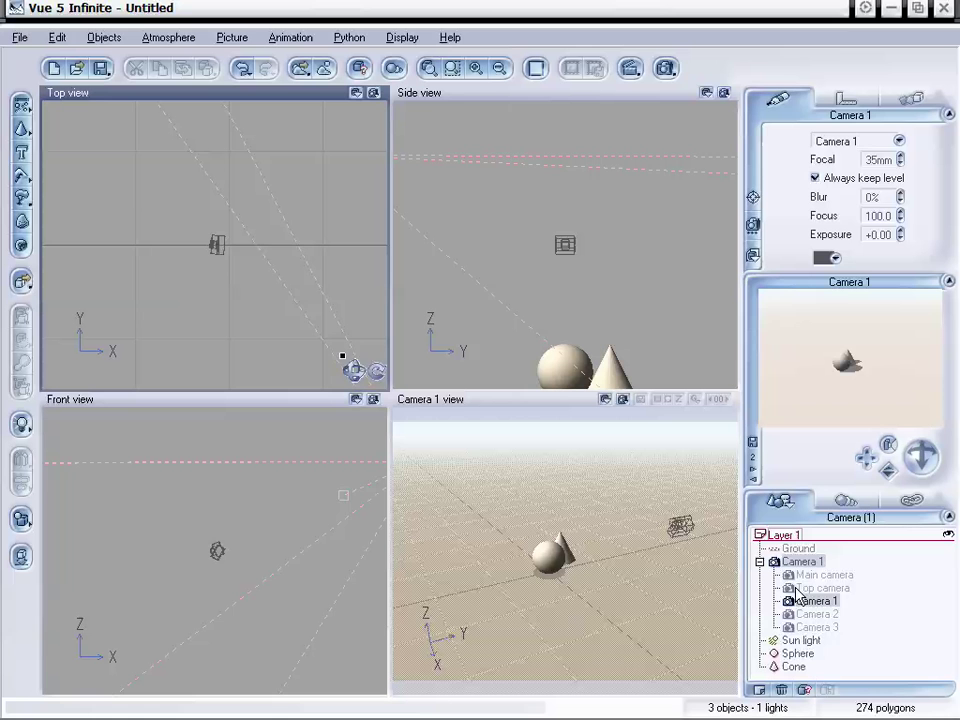
left_click(820, 627)
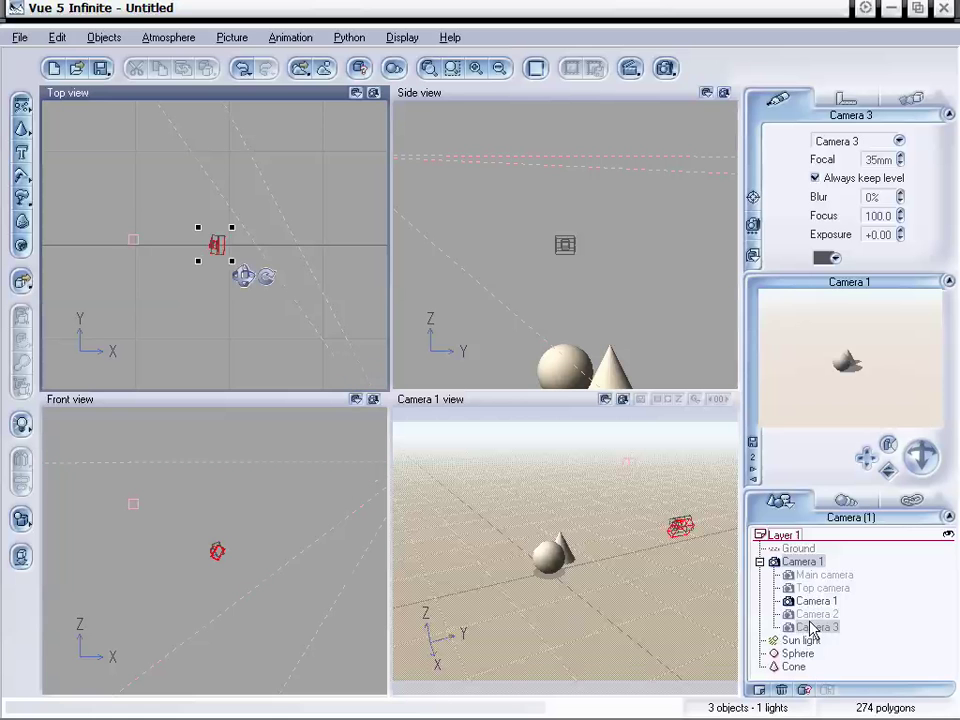
left_click(853, 290)
left_click(797, 413)
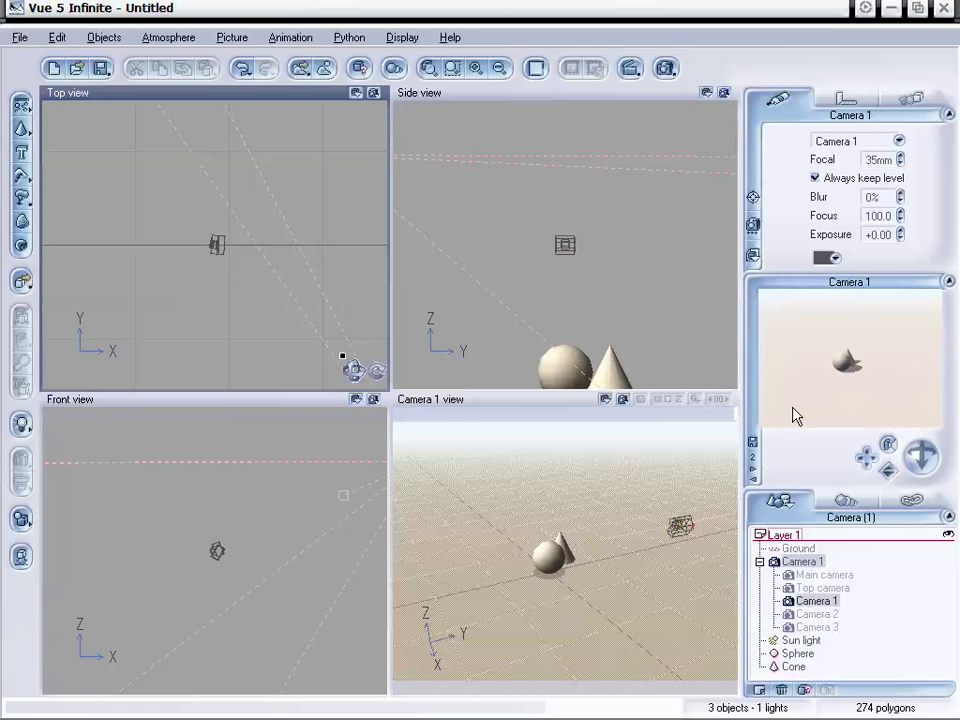
Select Top camera, Camera 1, Main camera and the Ground one after another in the scene tree.
left_click(815, 588)
left_click(815, 601)
left_click(815, 575)
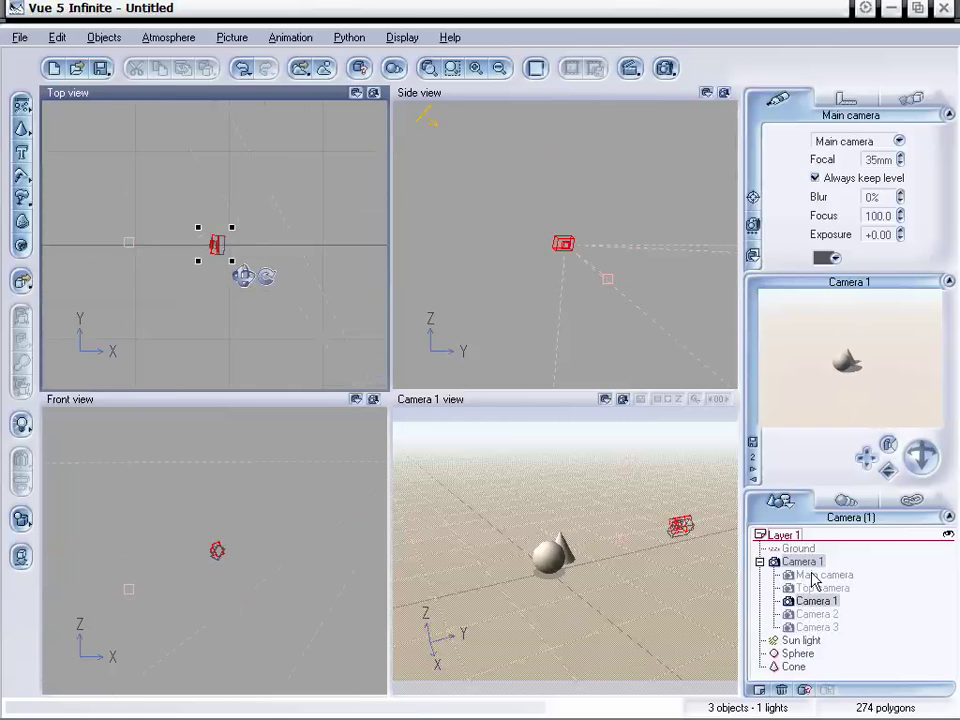
left_click(800, 550)
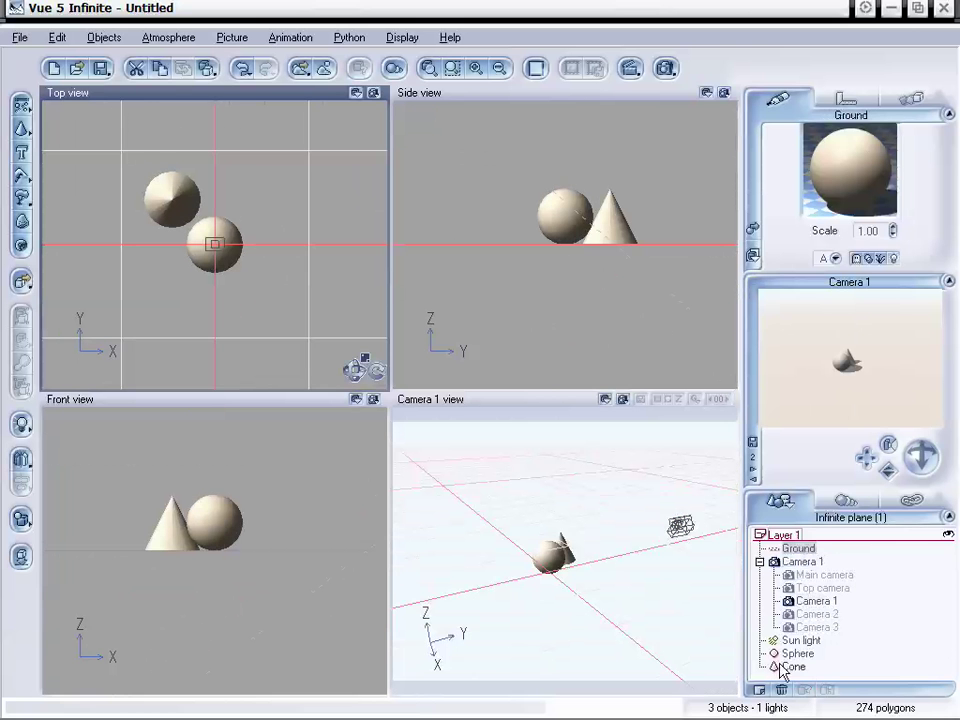
Select the Sphere, return to the active Camera 1 with Go to Camera, and select Camera 1 in the scene tree.
left_click(798, 654)
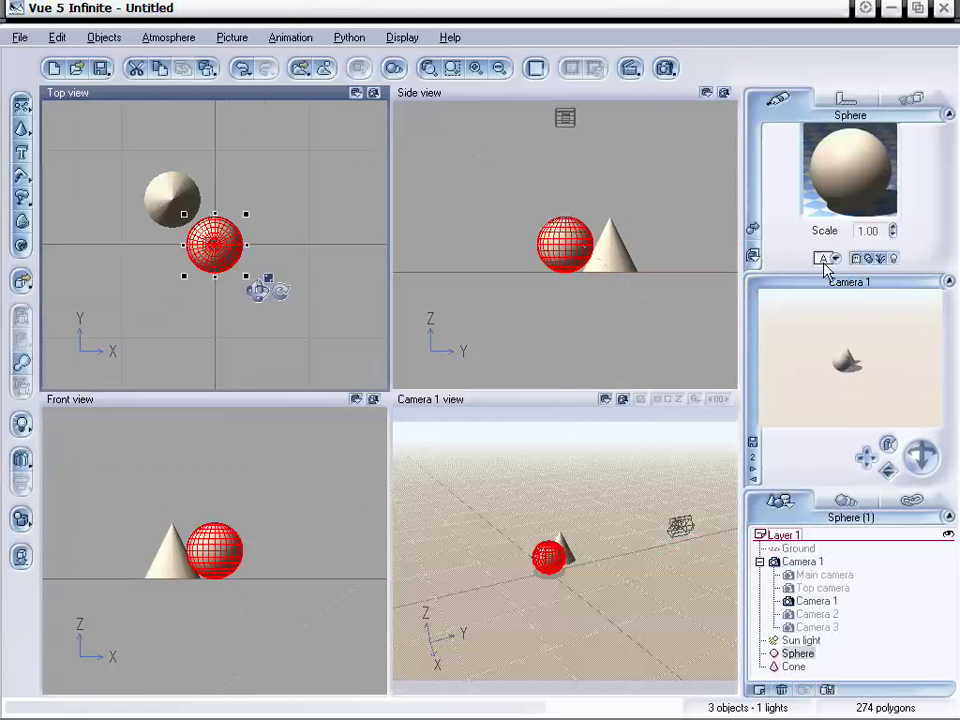
left_click(852, 282)
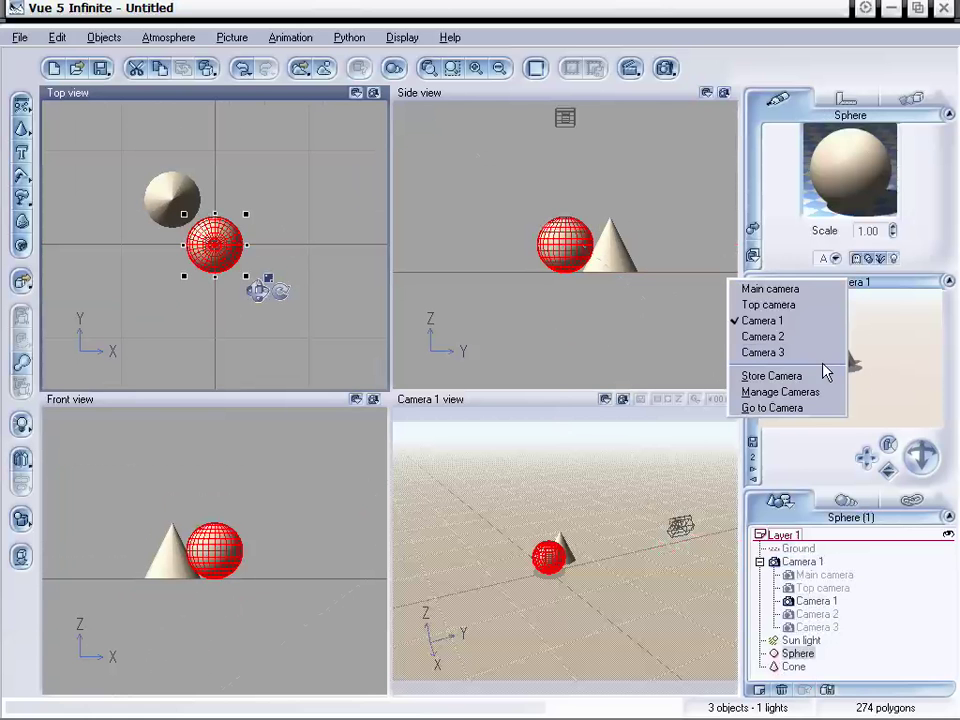
left_click(804, 410)
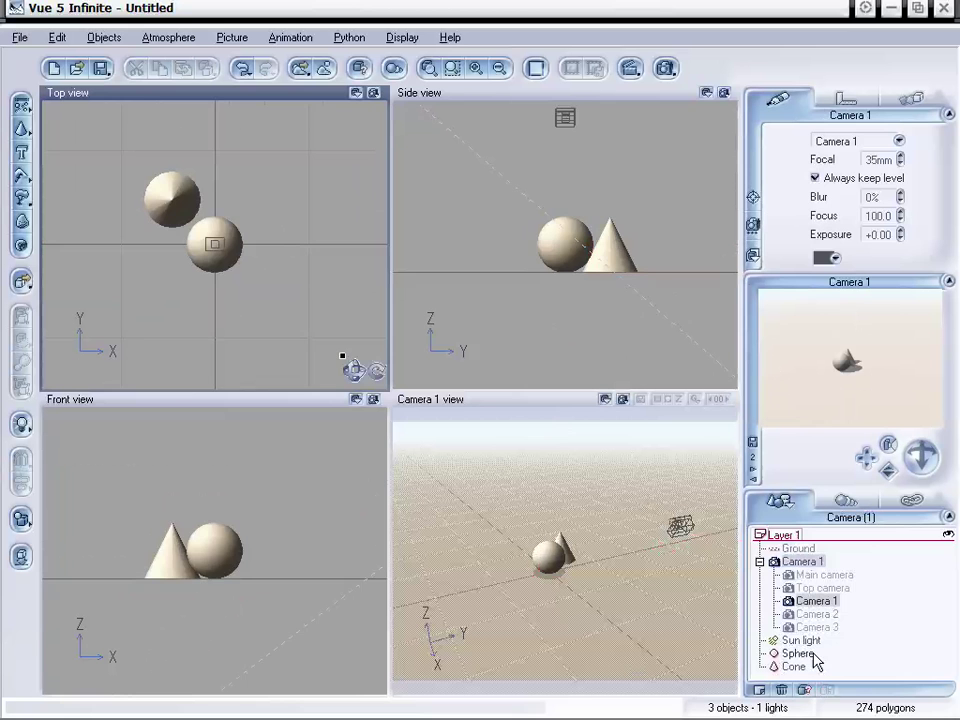
double_click(824, 605)
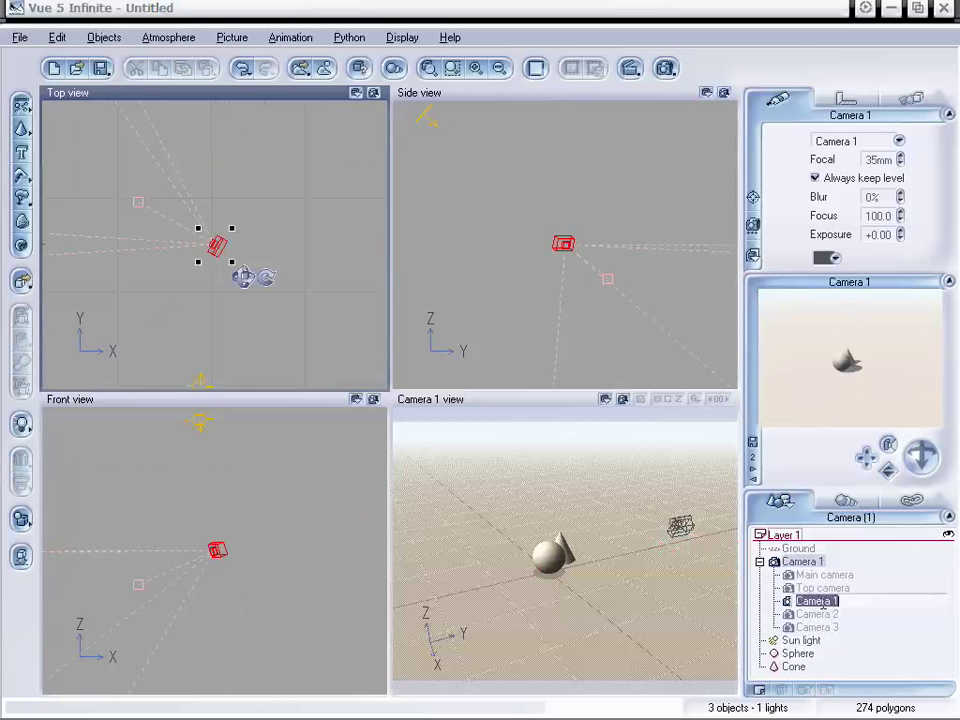
With the Sphere selected, store the current camera setting as a new camera named Main camera 2.
left_click(796, 653)
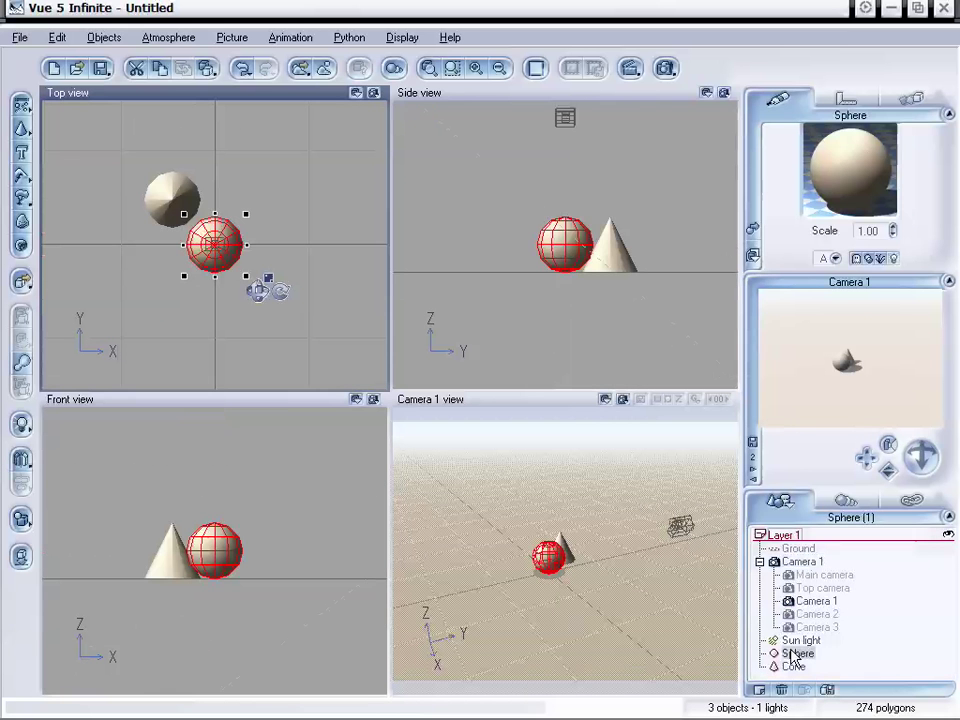
left_click(852, 283)
left_click(756, 378)
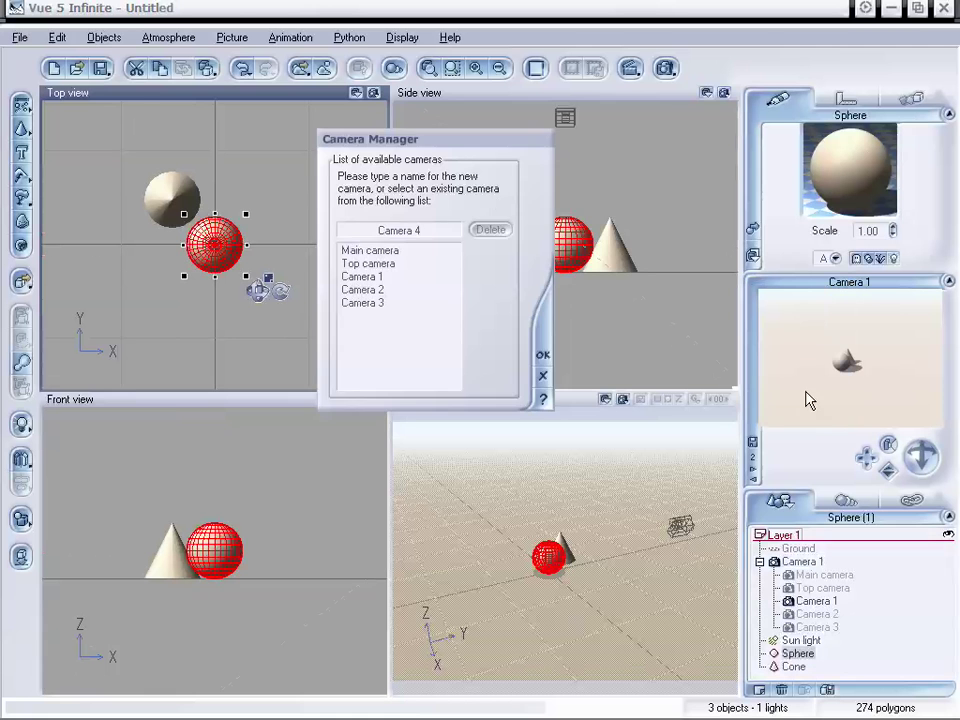
left_click_drag(398, 139, 476, 112)
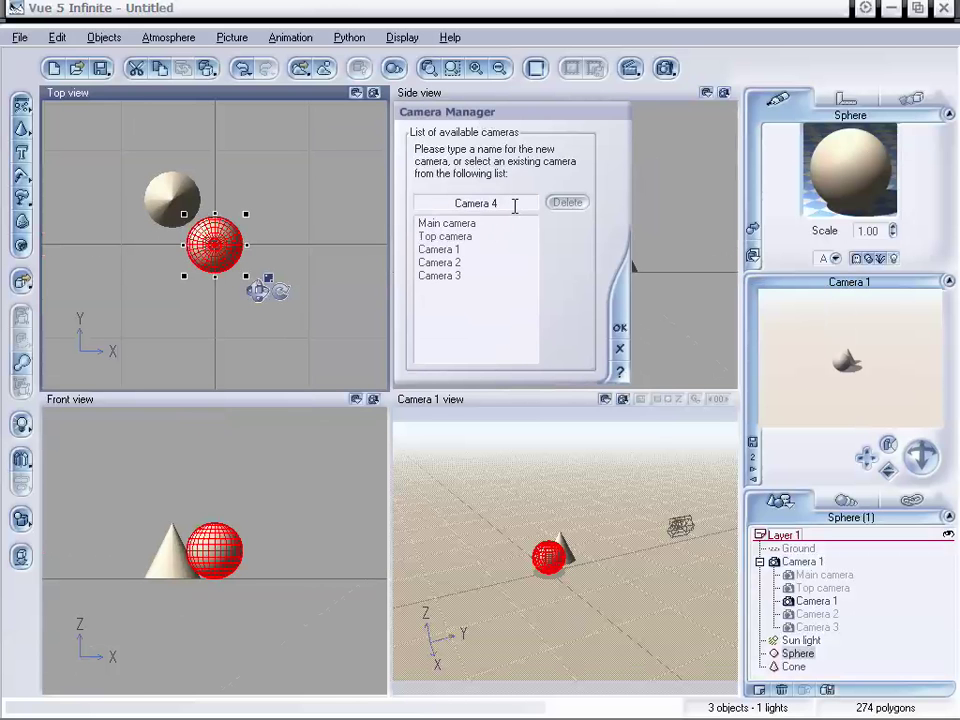
left_click(466, 249)
left_click(478, 224)
left_click(512, 205)
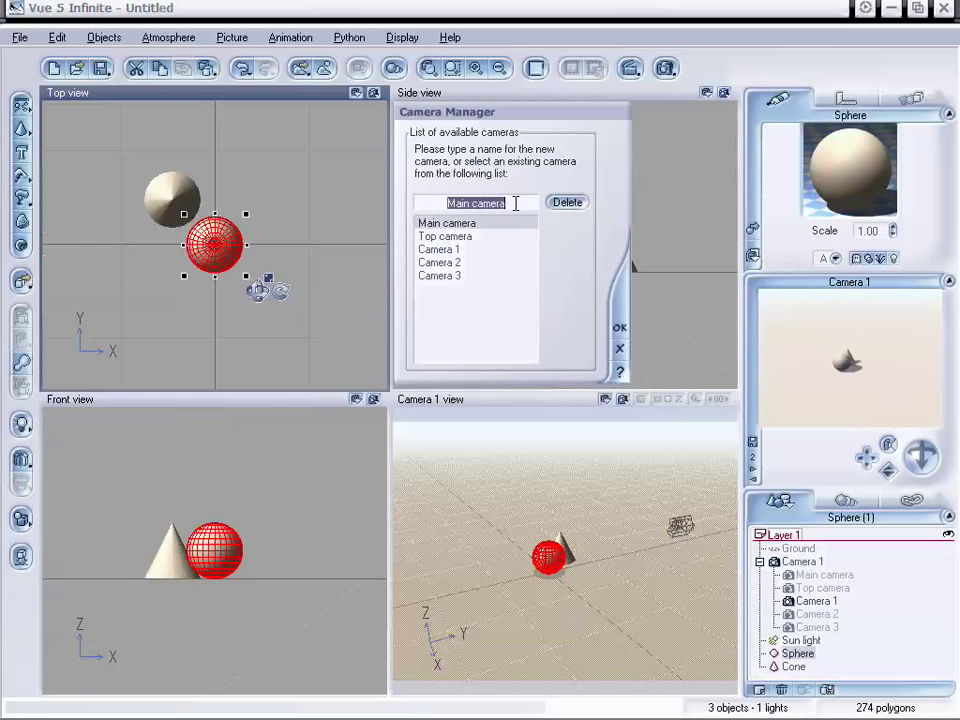
left_click(516, 203)
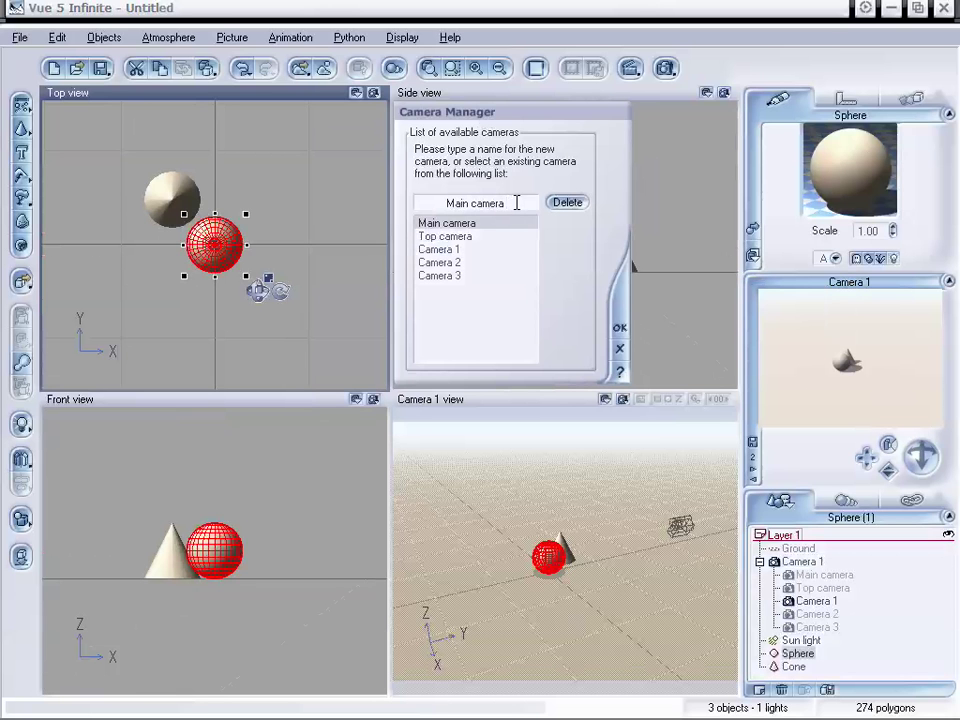
type("2")
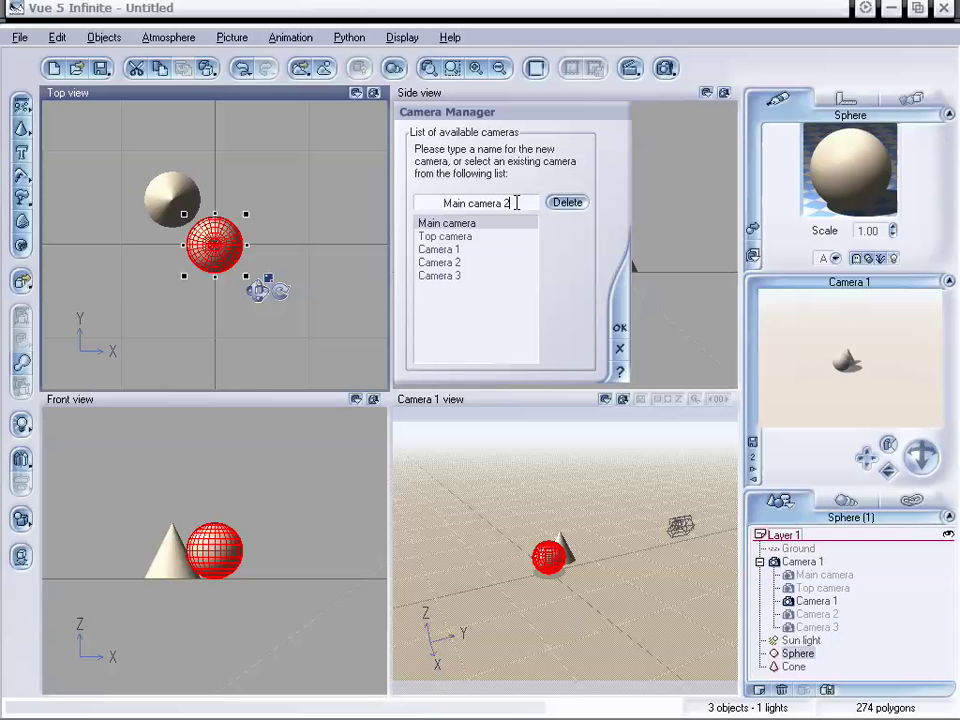
left_click(621, 328)
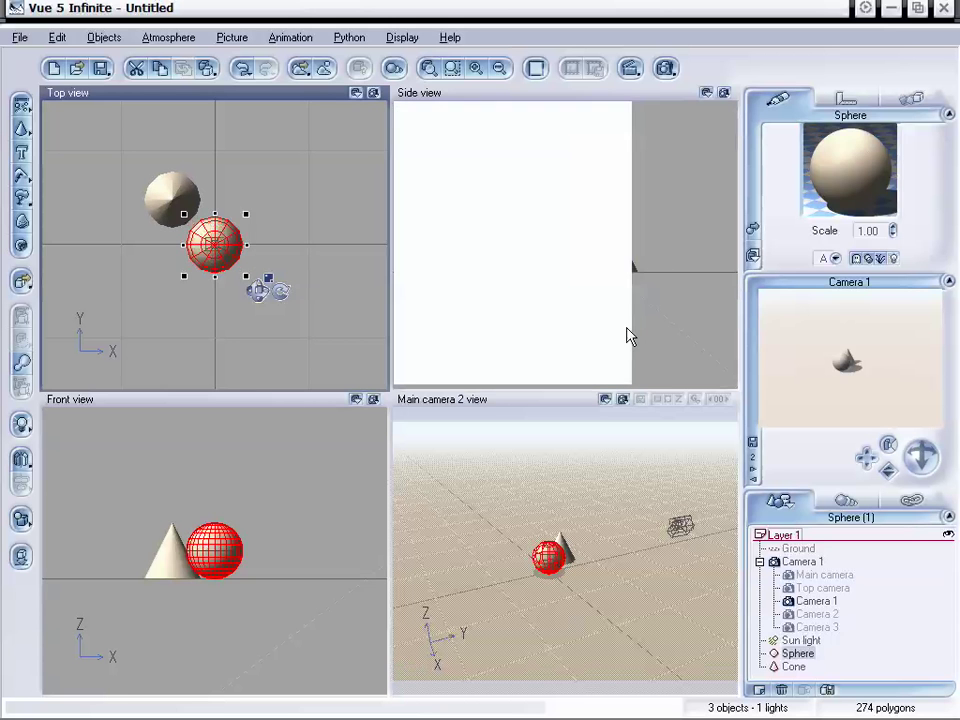
Rename Camera 2 as Camera New in the scene tree.
left_click(830, 641)
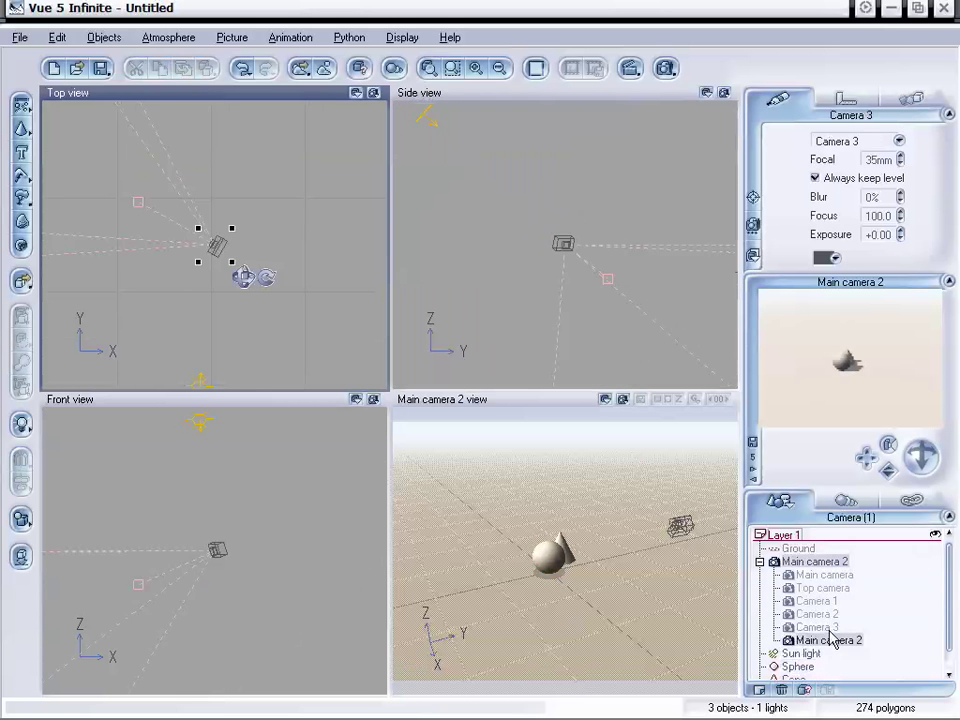
left_click(782, 627)
left_click(840, 562)
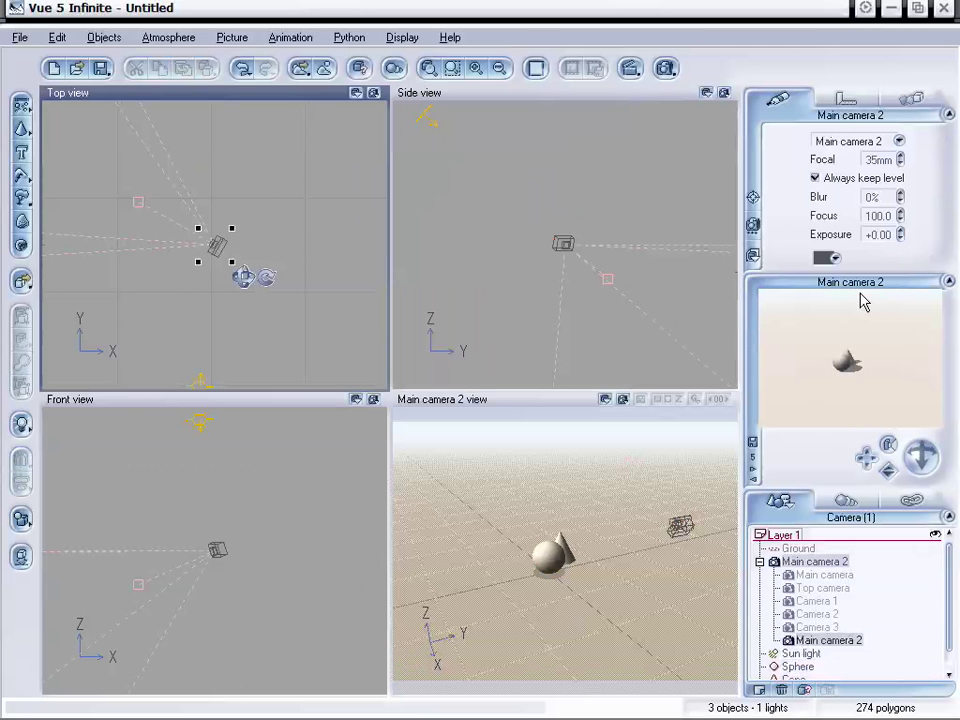
left_click(818, 614)
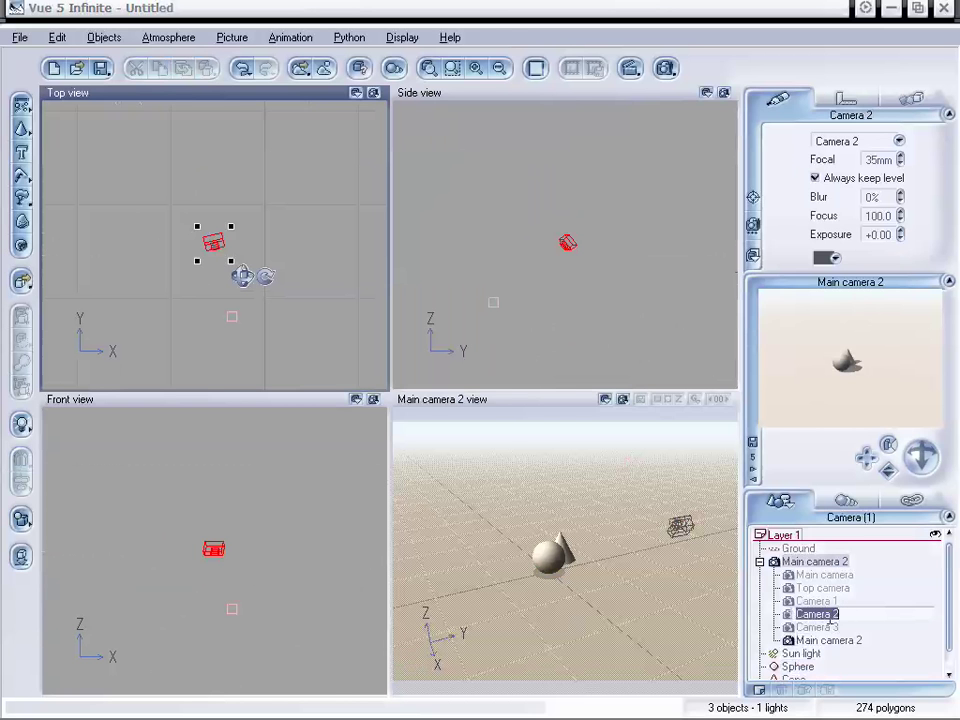
type("Cam")
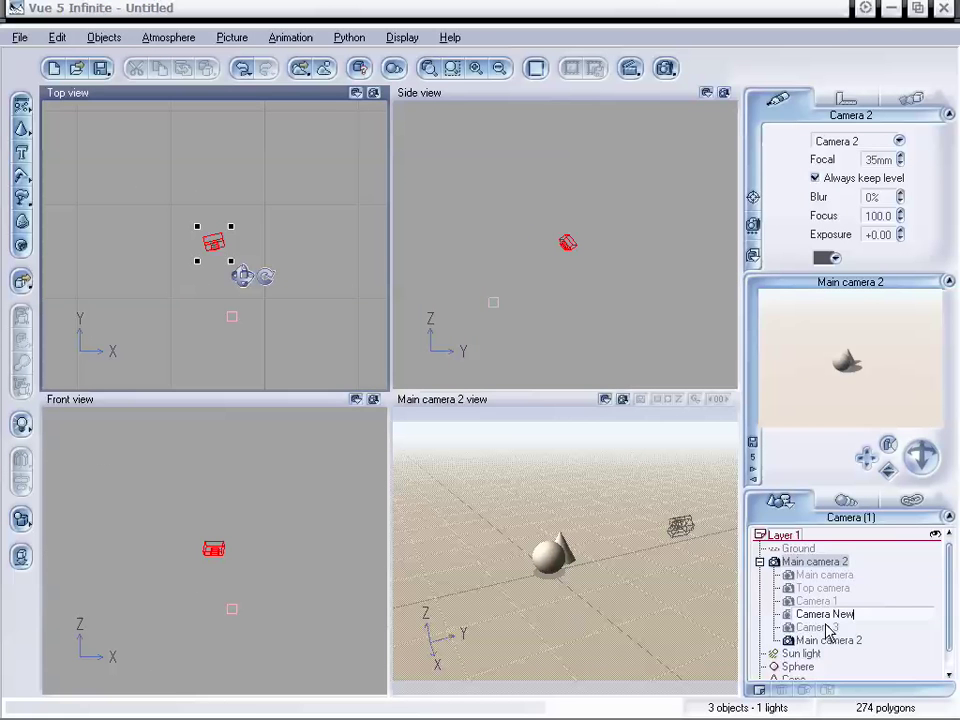
left_click(828, 627)
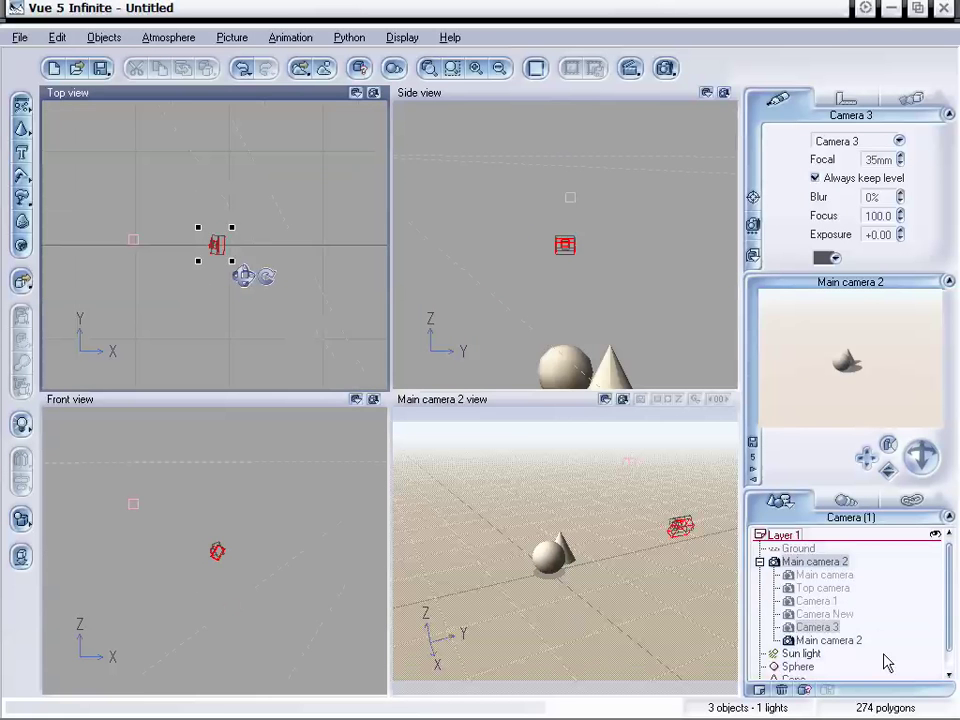
Select Camera 1, Top camera and Main camera in turn in the scene tree, and collapse the camera group.
left_click(831, 602)
left_click(826, 588)
left_click(824, 575)
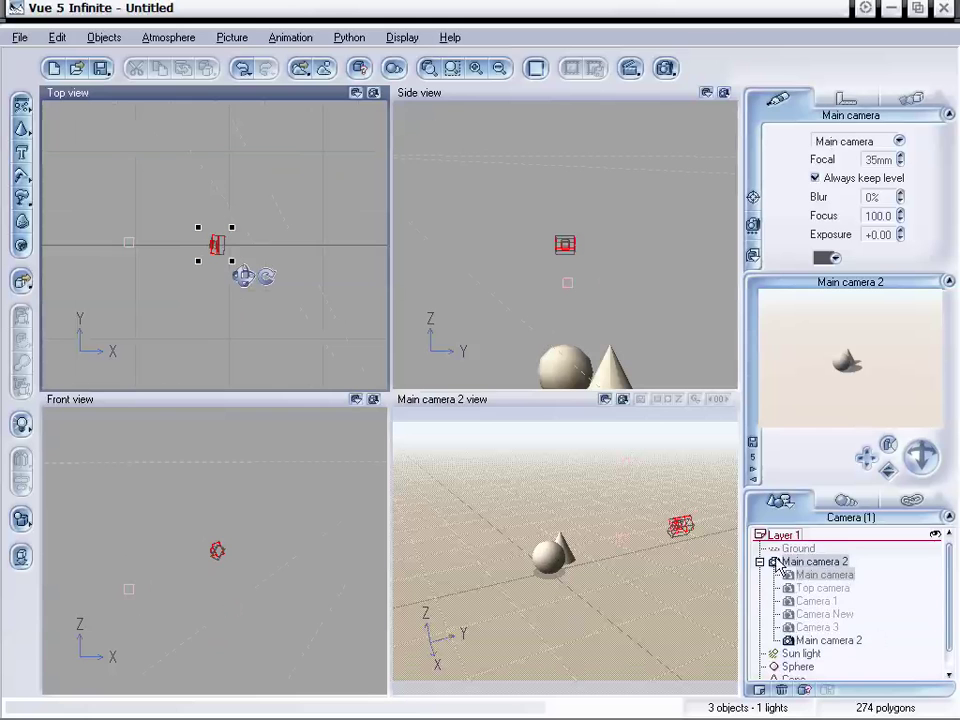
left_click(760, 562)
left_click(760, 562)
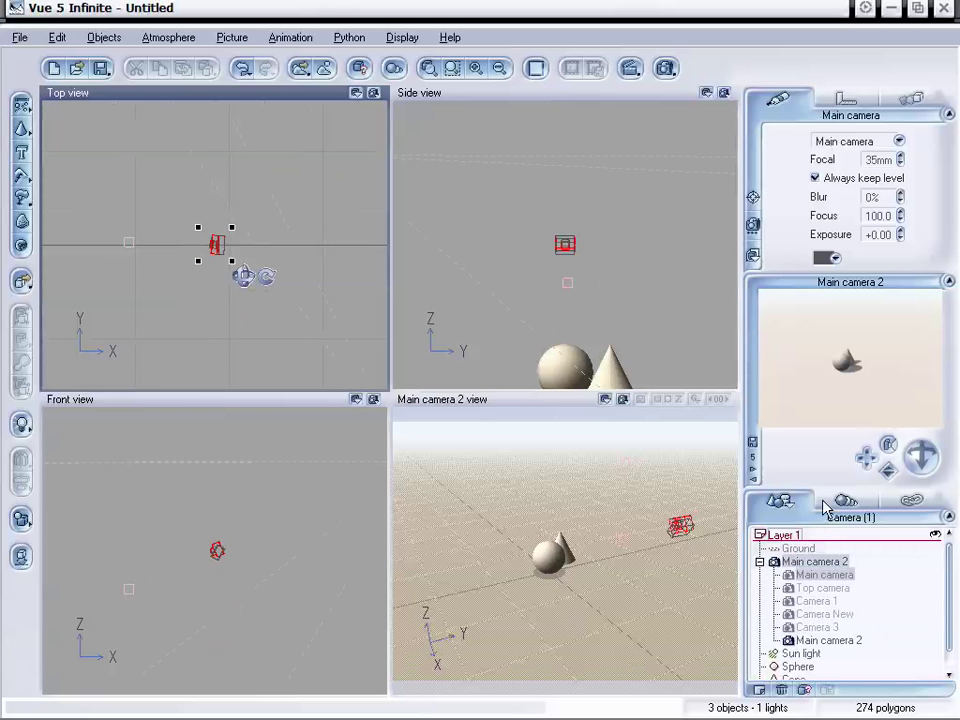
left_click(760, 562)
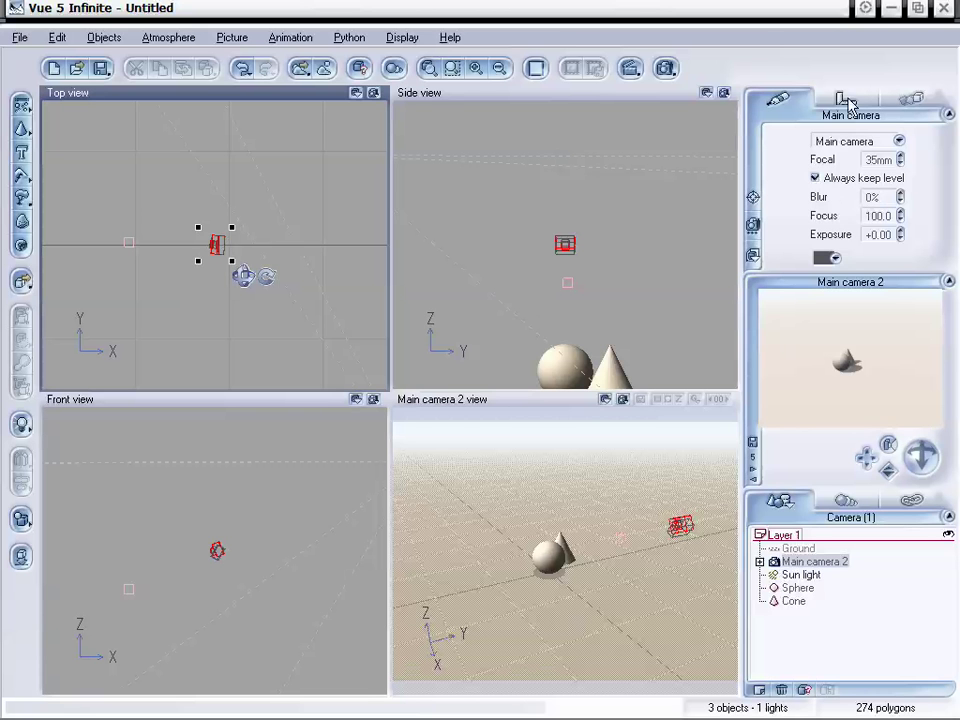
In the top view, shift the Main camera's target toward +X and +Y, and move the camera itself toward −X and −Y.
left_click(128, 245)
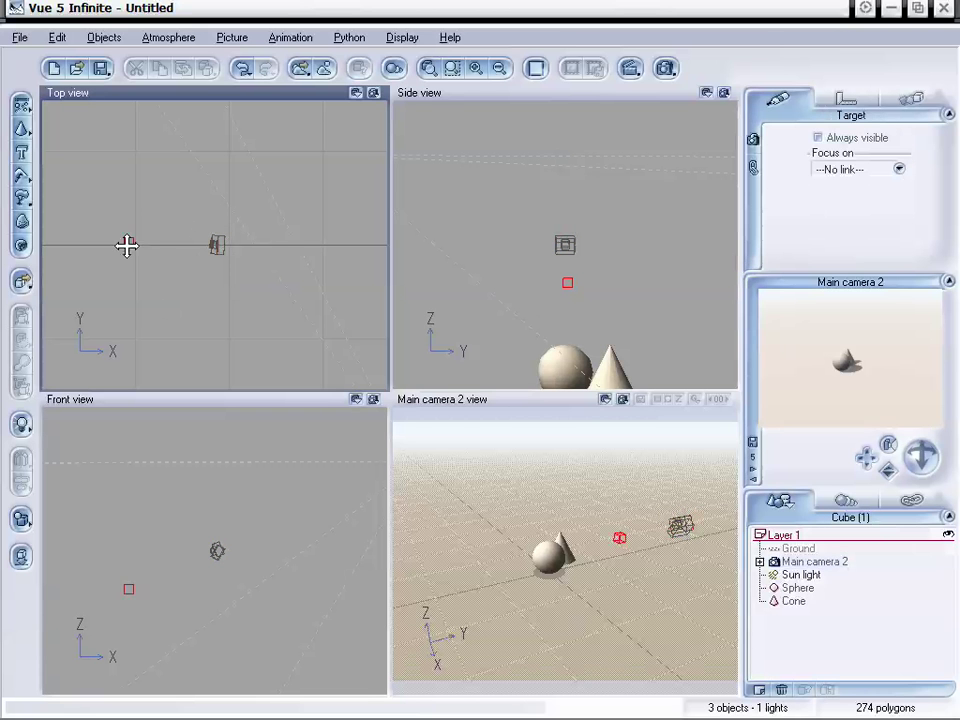
mouse_move(128, 245)
left_mouse_down()
mouse_move(146, 214)
mouse_move(216, 212)
mouse_move(199, 165)
mouse_move(135, 201)
mouse_move(135, 336)
mouse_move(142, 183)
mouse_move(126, 139)
mouse_move(146, 116)
mouse_move(321, 221)
mouse_move(191, 162)
left_mouse_up()
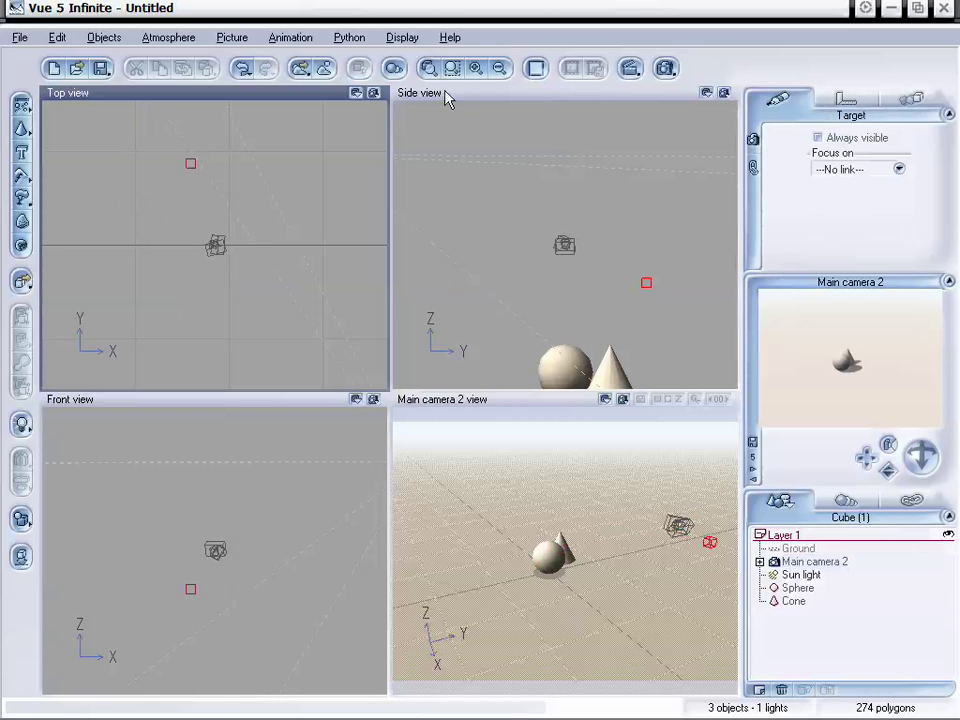
left_click(760, 563)
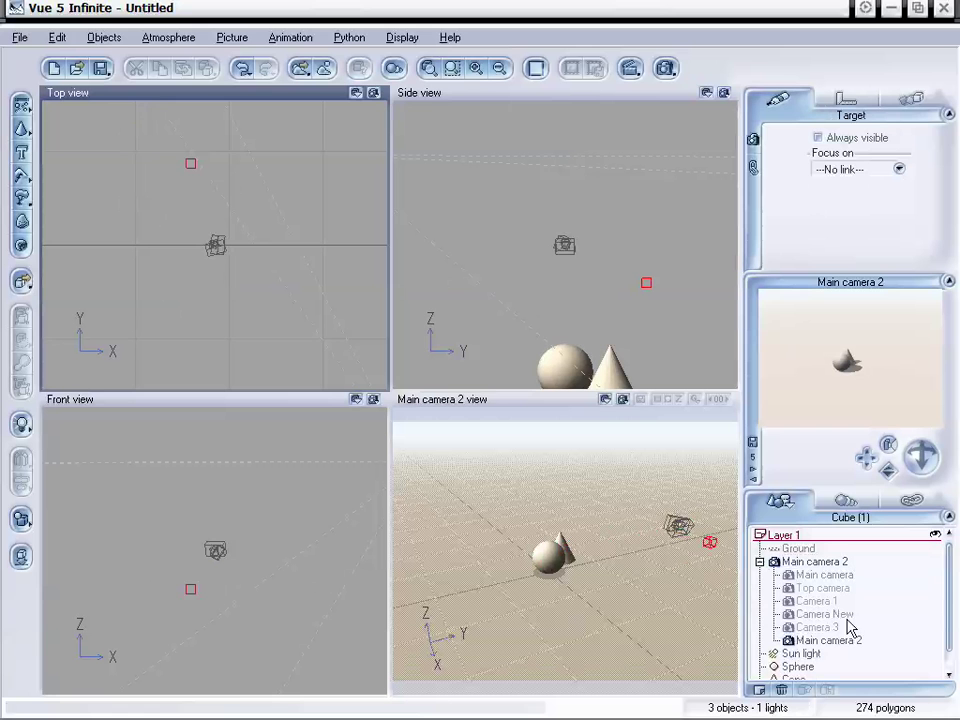
left_click_drag(193, 160, 235, 166)
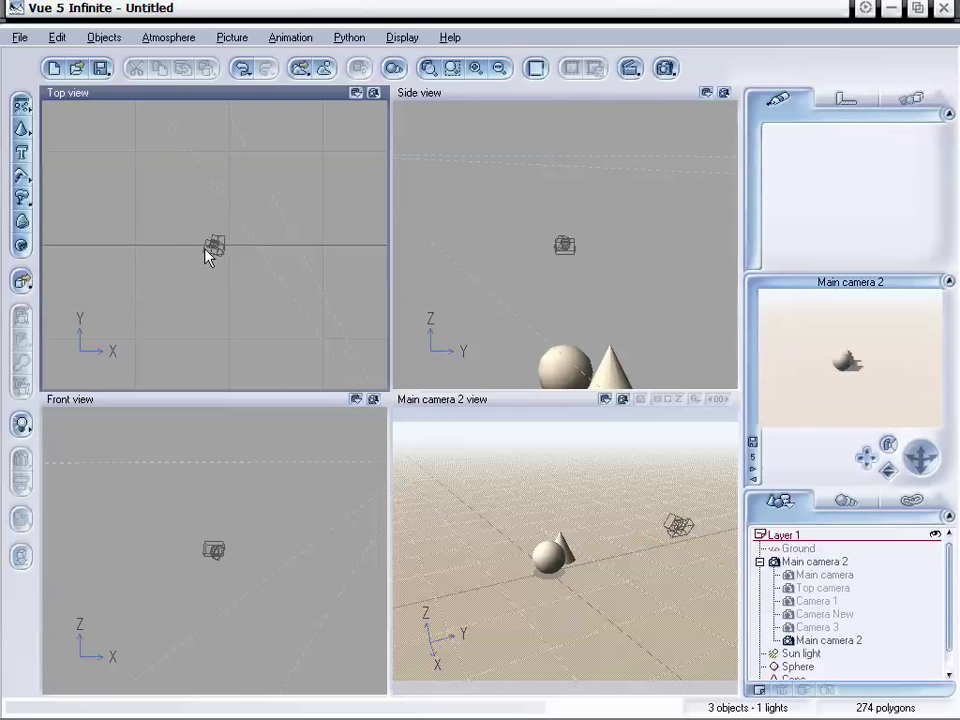
left_click(208, 250)
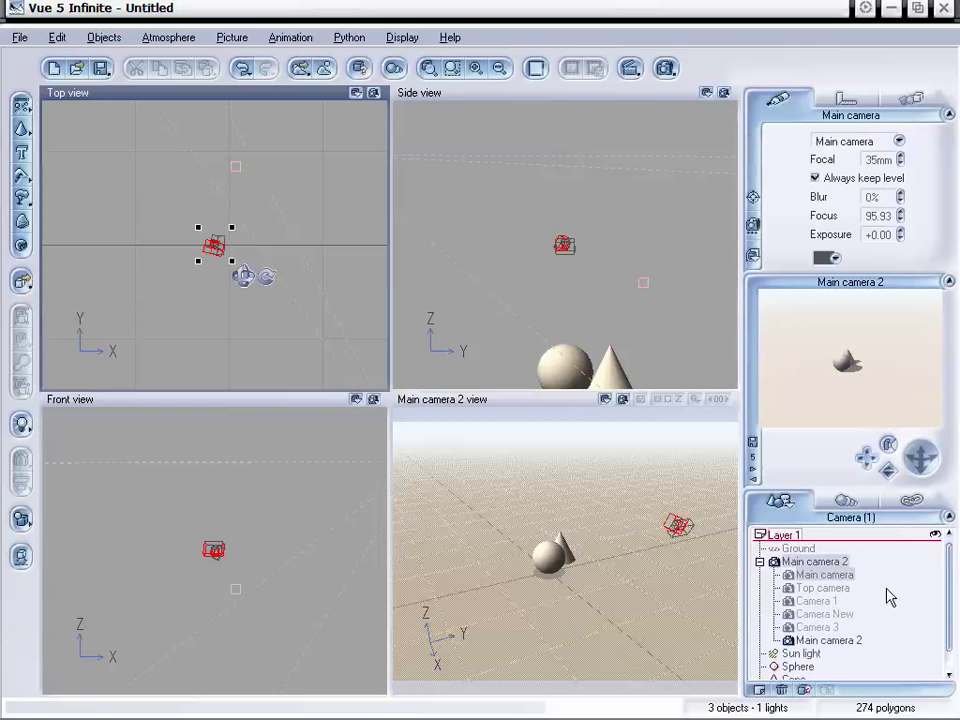
left_click_drag(208, 245, 152, 275)
Make Main camera the active camera and reposition it to frame the sphere and cone up close.
left_click(836, 286)
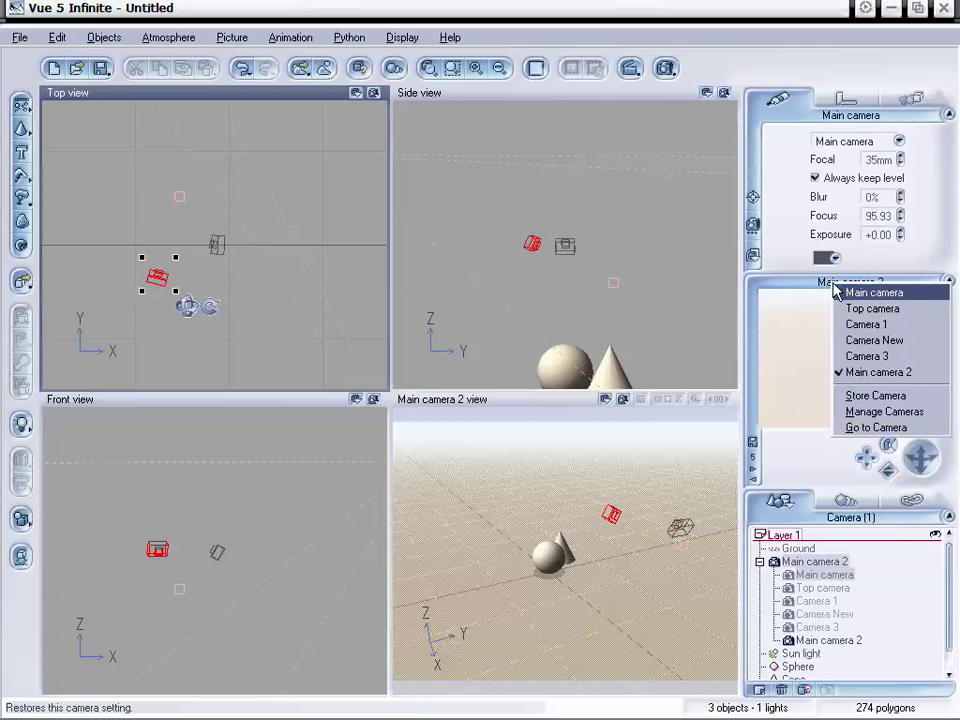
left_click(870, 293)
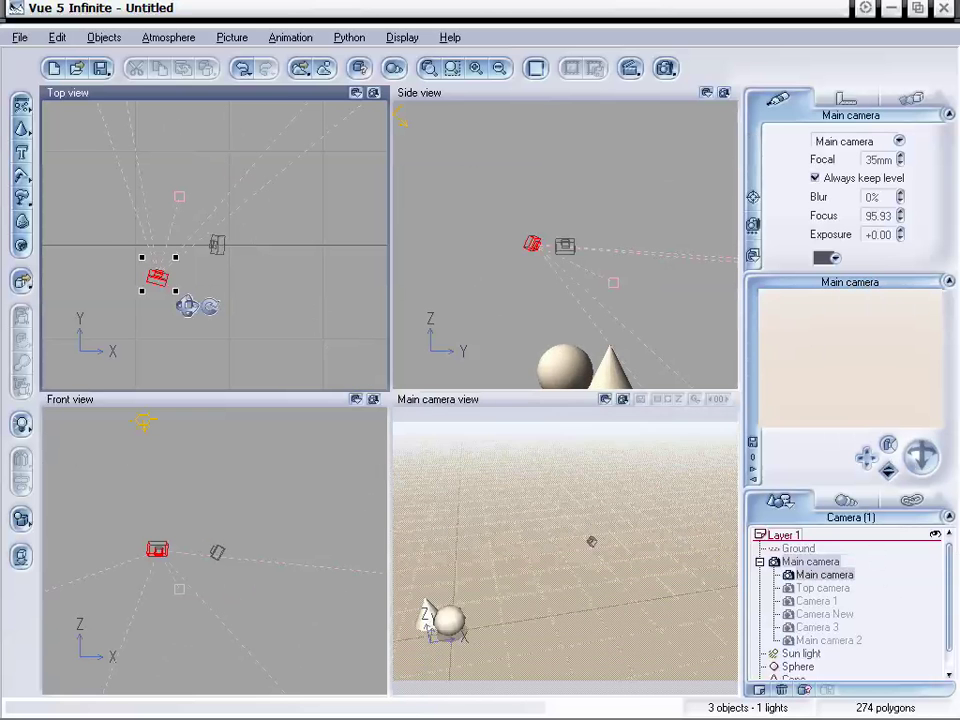
mouse_move(911, 463)
left_mouse_down()
mouse_move(919, 456)
mouse_move(907, 468)
left_mouse_up()
Locate the Main camera among the objects in the top view and try to select its target.
left_click(503, 69)
left_click(503, 69)
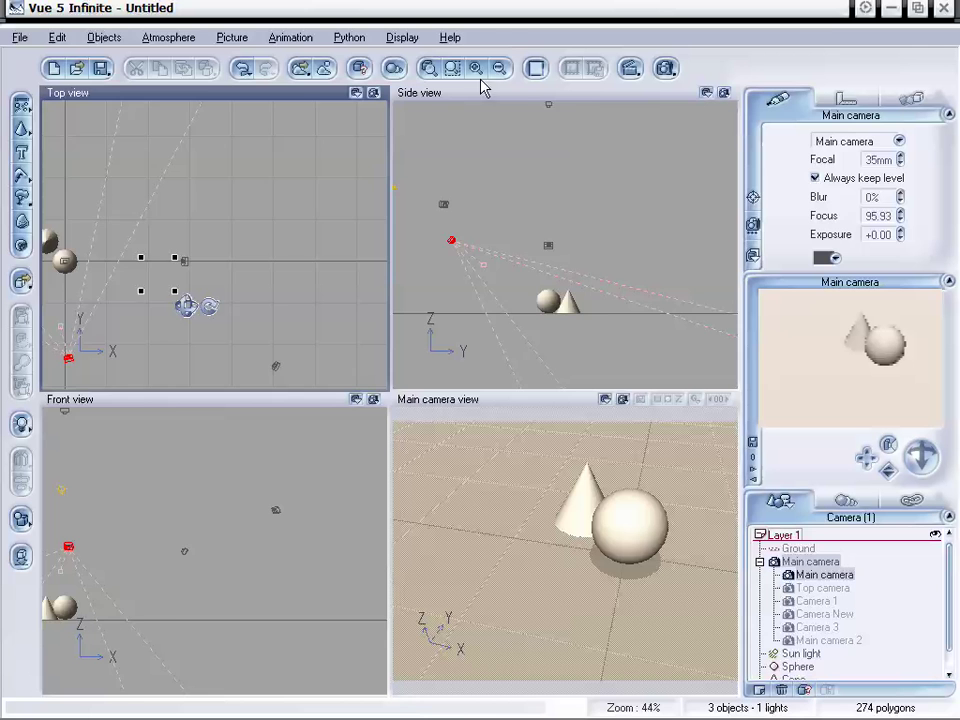
right_click_drag(155, 307, 272, 252)
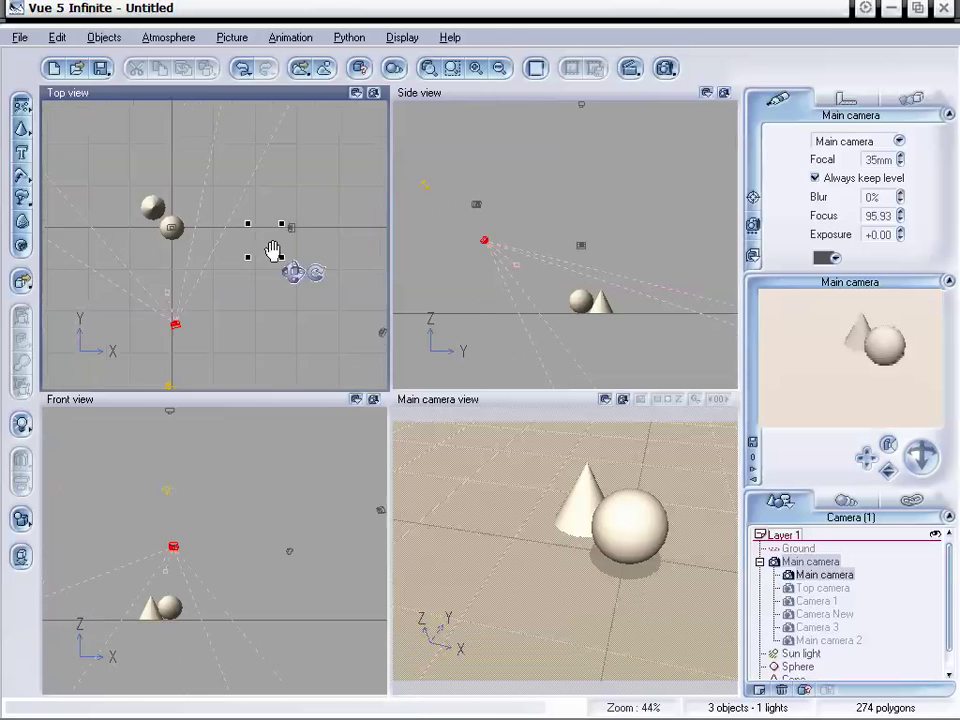
left_click(175, 288)
left_click(181, 316)
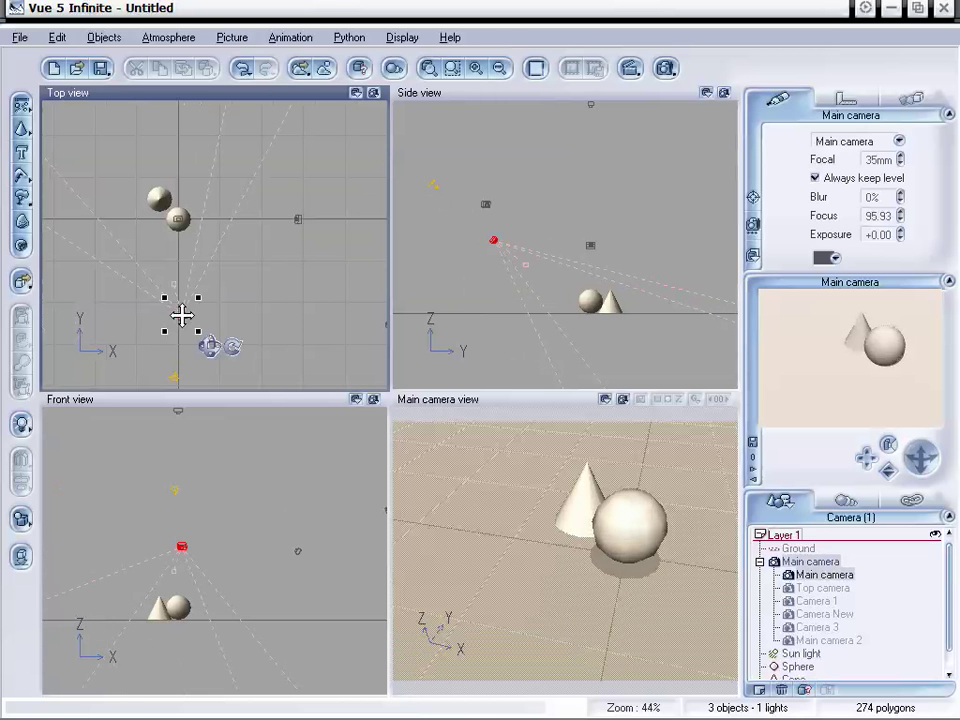
left_click(175, 290)
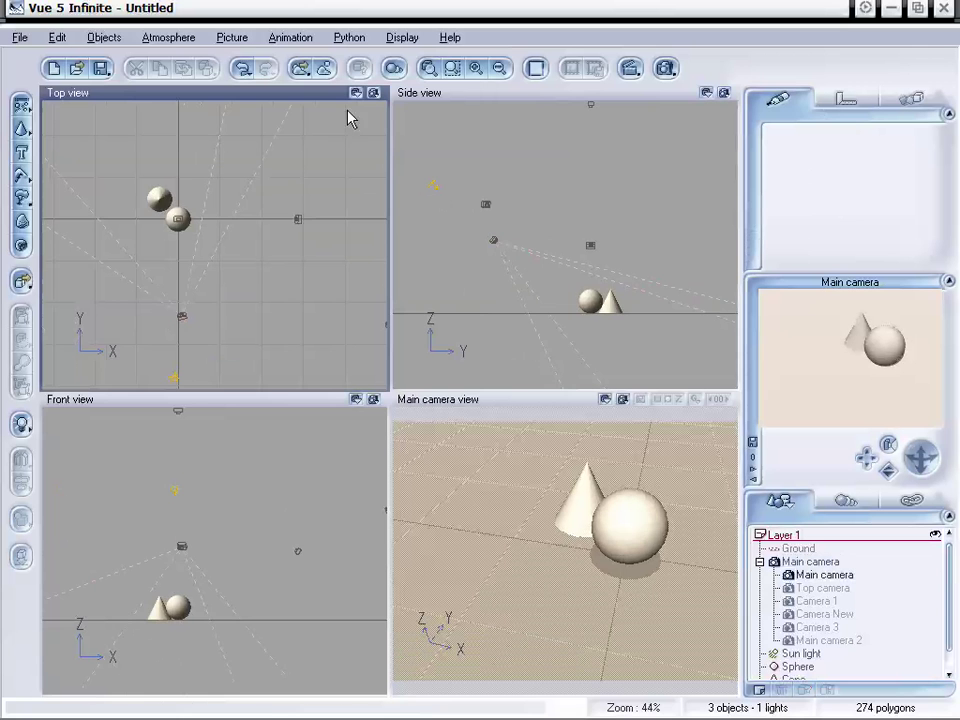
Select the Main camera's target in the top view and shift it slightly toward −X.
left_click(475, 69)
left_click(470, 70)
left_click(470, 70)
left_click(470, 70)
right_click_drag(228, 280, 363, 64)
right_click_drag(187, 277, 289, 177)
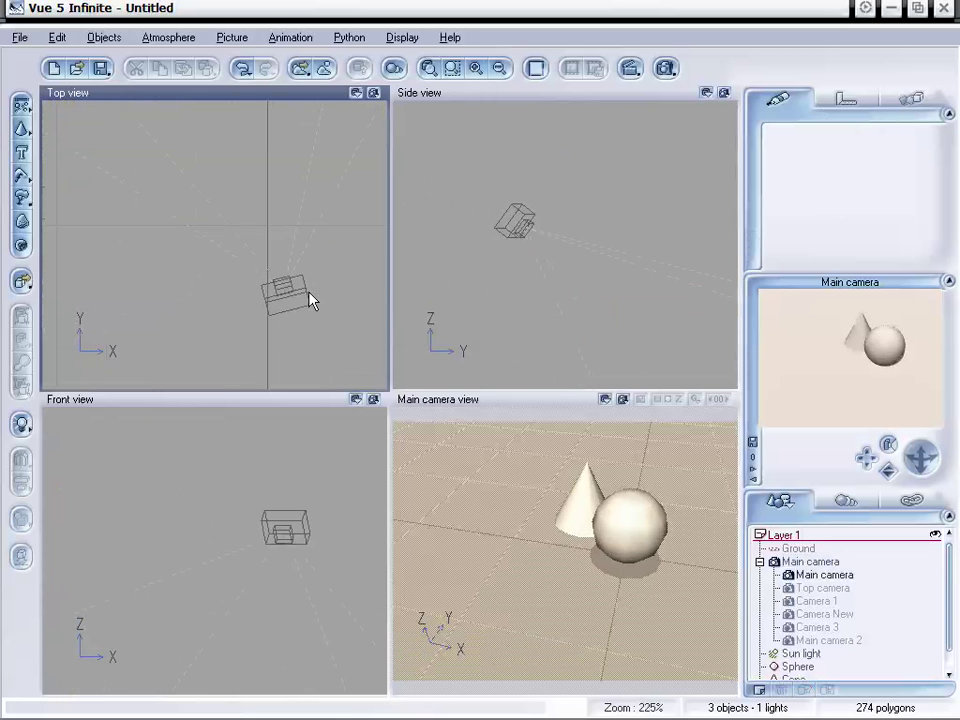
left_click(300, 297)
left_click(225, 207)
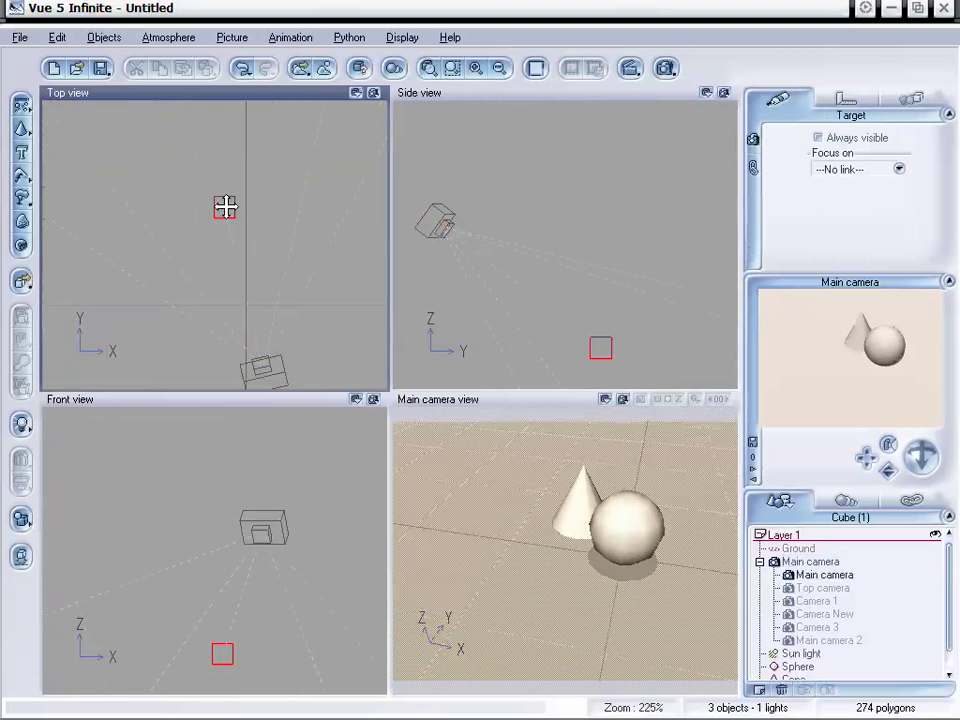
left_click_drag(225, 207, 199, 208)
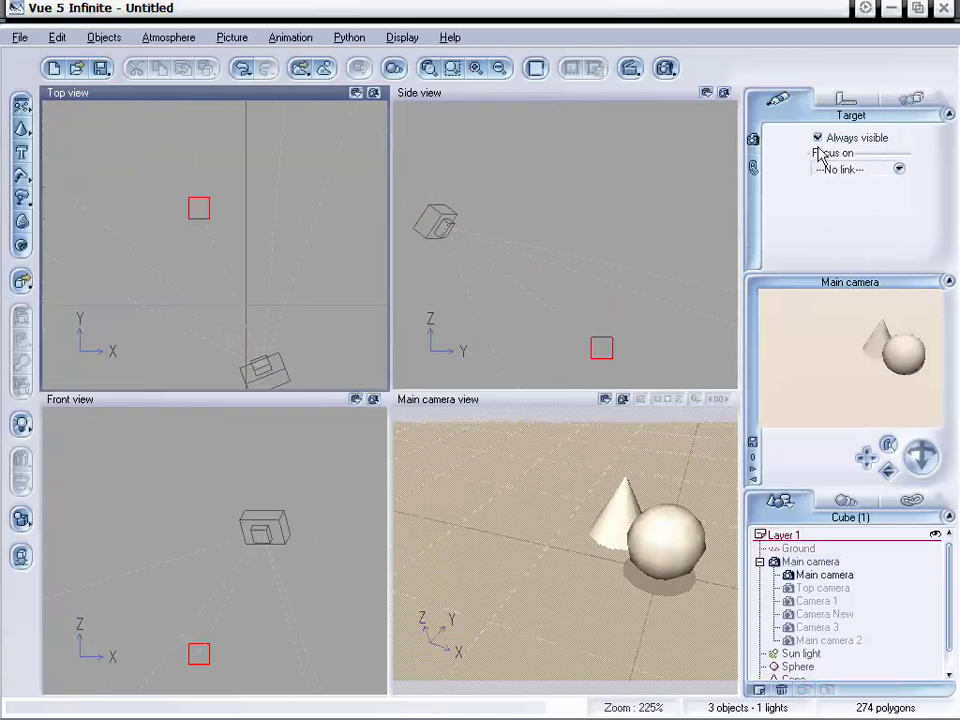
Set the Main camera target to focus on the Sphere and pull the camera back slightly.
left_click(868, 172)
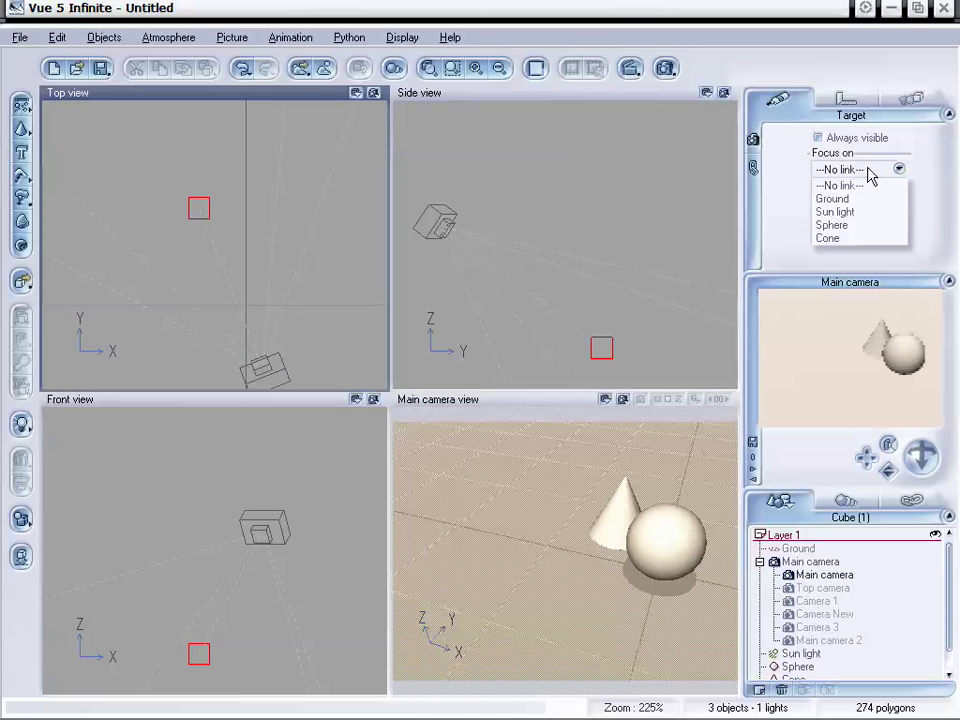
left_click(853, 226)
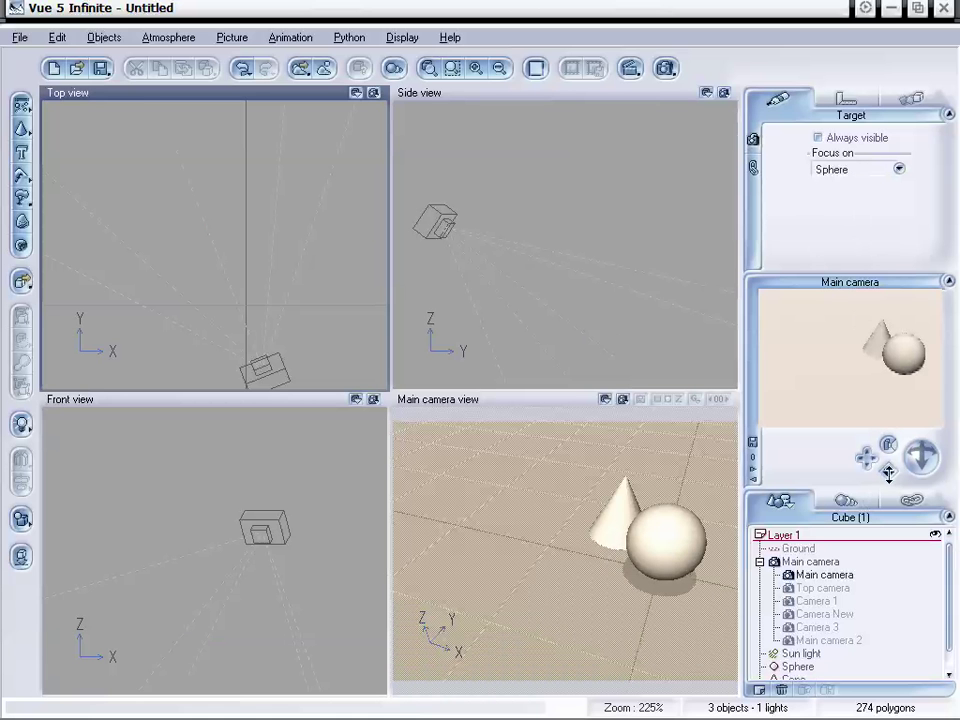
mouse_move(888, 470)
left_mouse_down()
mouse_move(888, 520)
mouse_move(888, 470)
left_mouse_up()
In the top view, move the Main camera toward +X and +Y, and re-aim it to bring the sphere and cone near the frame's centre.
left_click(495, 73)
left_click(495, 73)
left_click(495, 73)
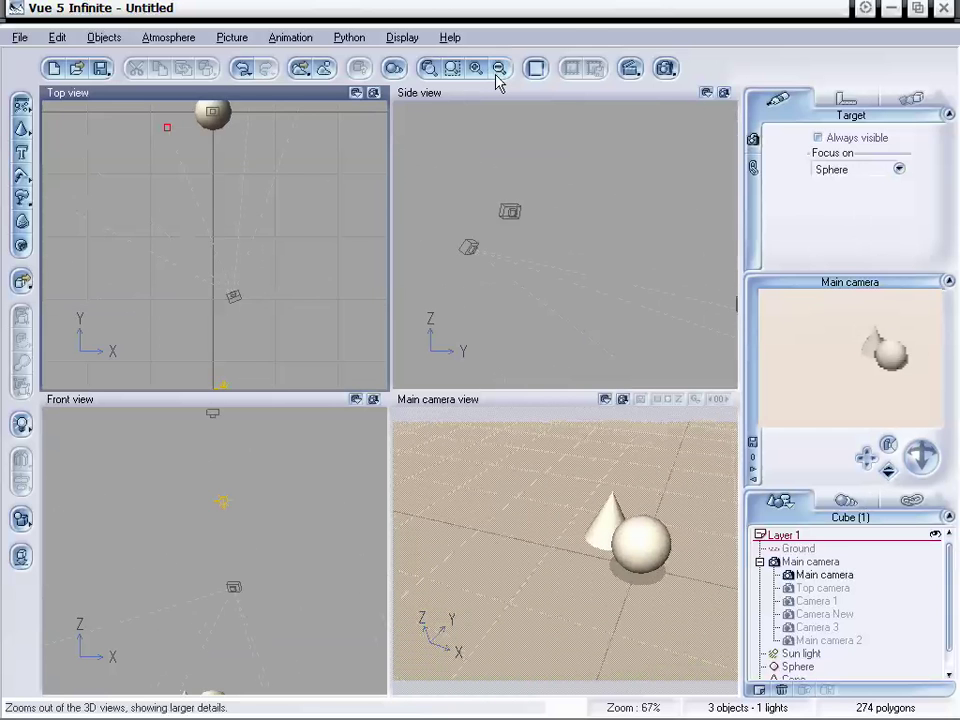
right_click_drag(233, 150, 222, 193)
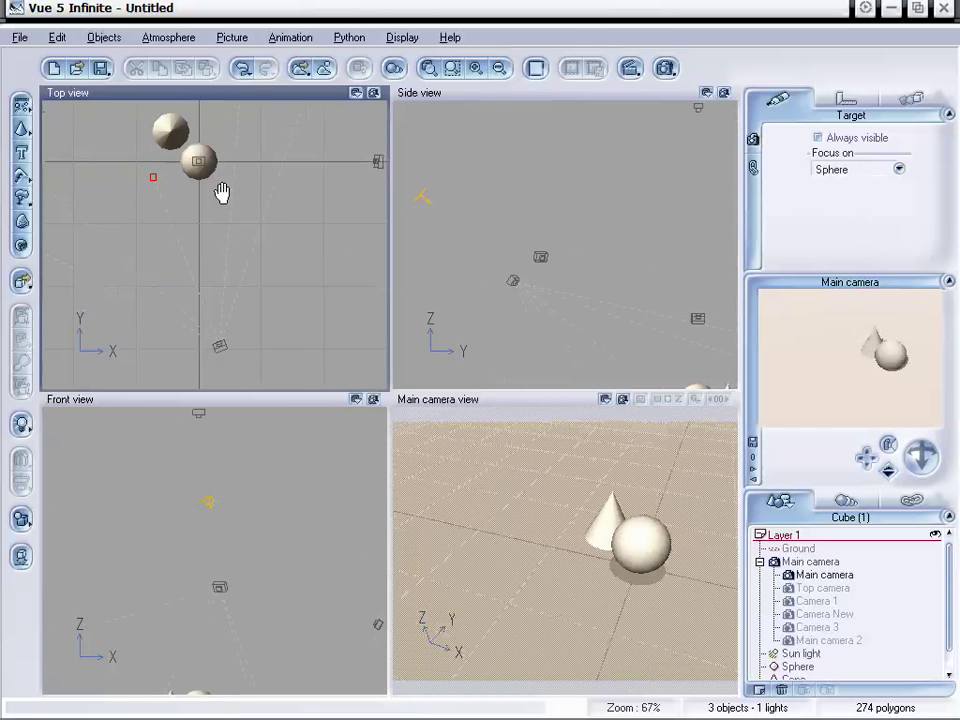
left_click(500, 68)
left_click(210, 320)
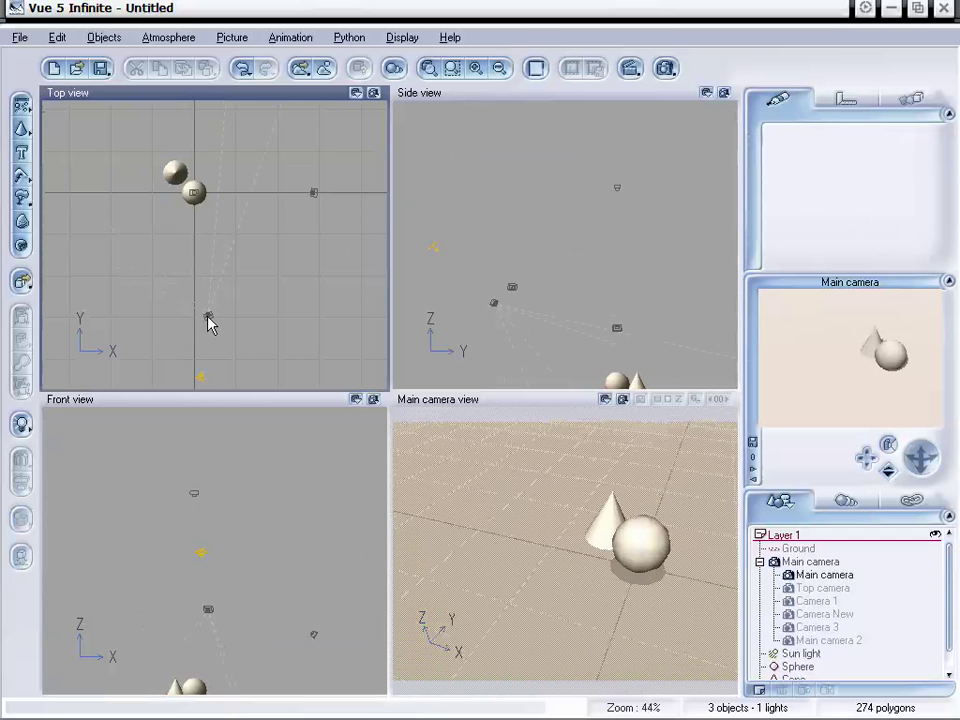
left_click(209, 318)
mouse_move(220, 313)
left_mouse_down()
mouse_move(317, 233)
mouse_move(311, 264)
mouse_move(197, 360)
mouse_move(96, 336)
mouse_move(133, 379)
mouse_move(231, 446)
mouse_move(371, 643)
mouse_move(344, 480)
mouse_move(294, 332)
mouse_move(285, 411)
mouse_move(269, 342)
mouse_move(216, 246)
mouse_move(231, 266)
mouse_move(287, 236)
mouse_move(255, 293)
mouse_move(266, 291)
mouse_move(276, 210)
mouse_move(264, 212)
mouse_move(216, 321)
mouse_move(229, 321)
left_mouse_up()
left_click(183, 205)
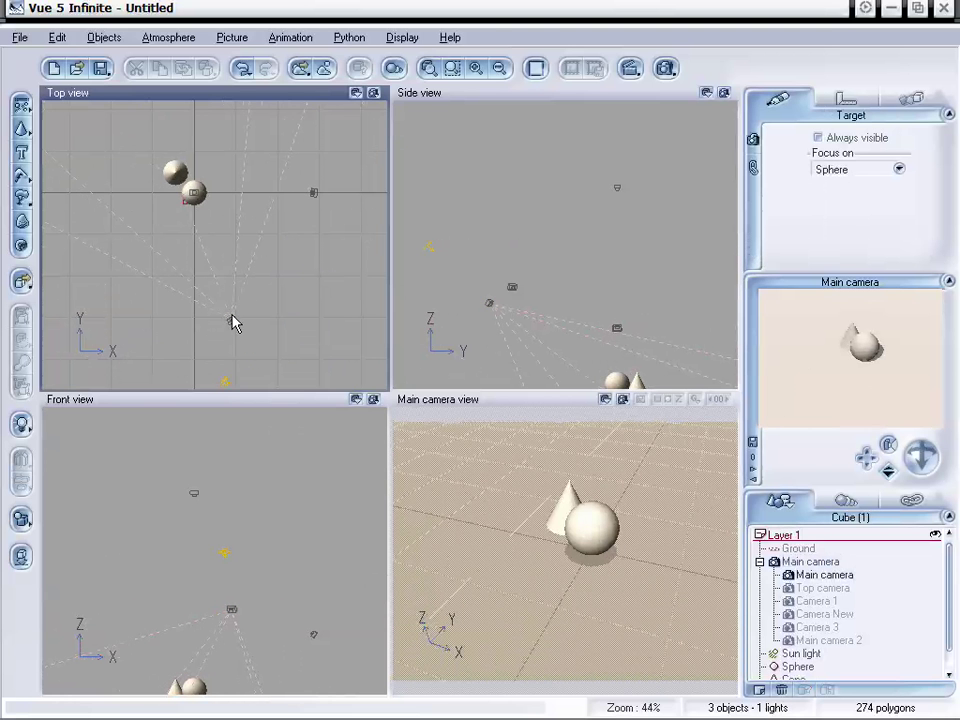
left_click_drag(231, 328, 234, 280)
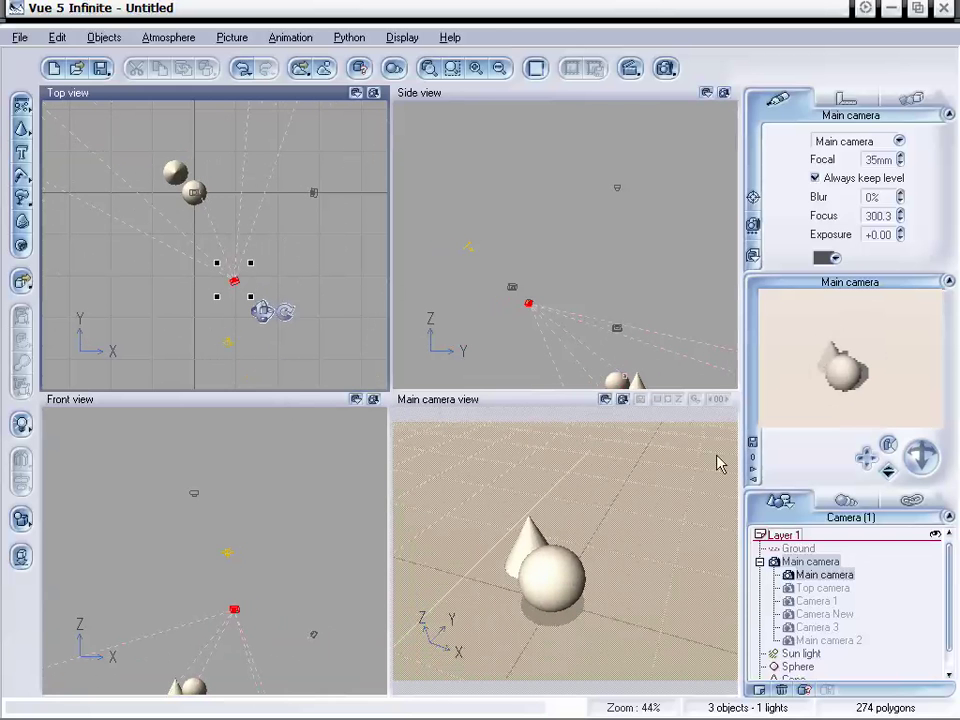
left_click_drag(921, 465, 921, 458)
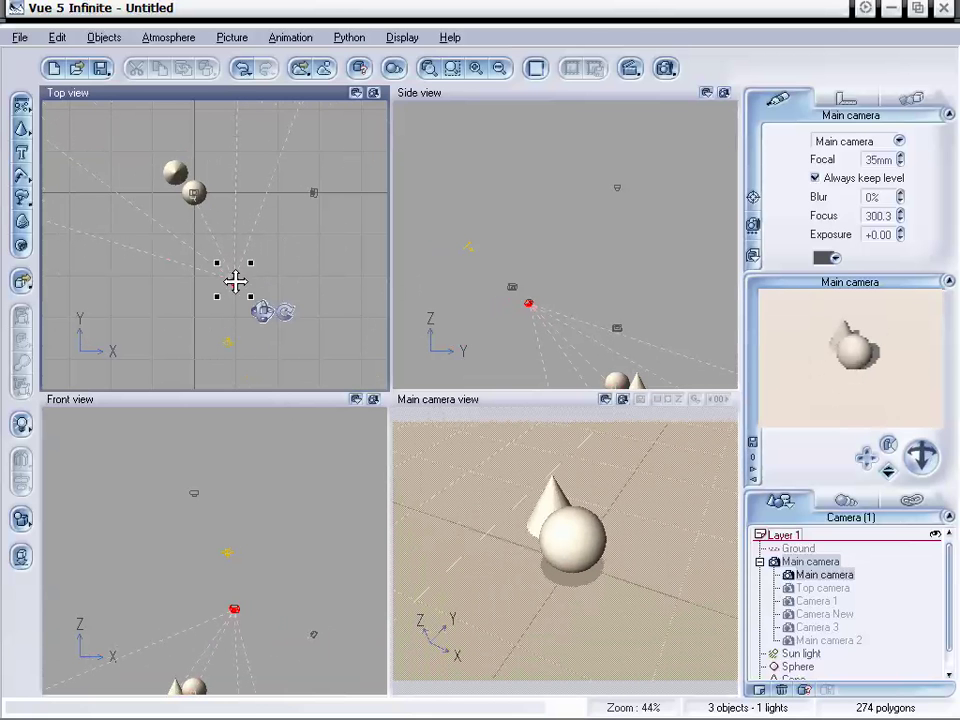
Display the animation timeline.
left_click(293, 38)
left_click(337, 37)
left_click(300, 39)
left_click(300, 58)
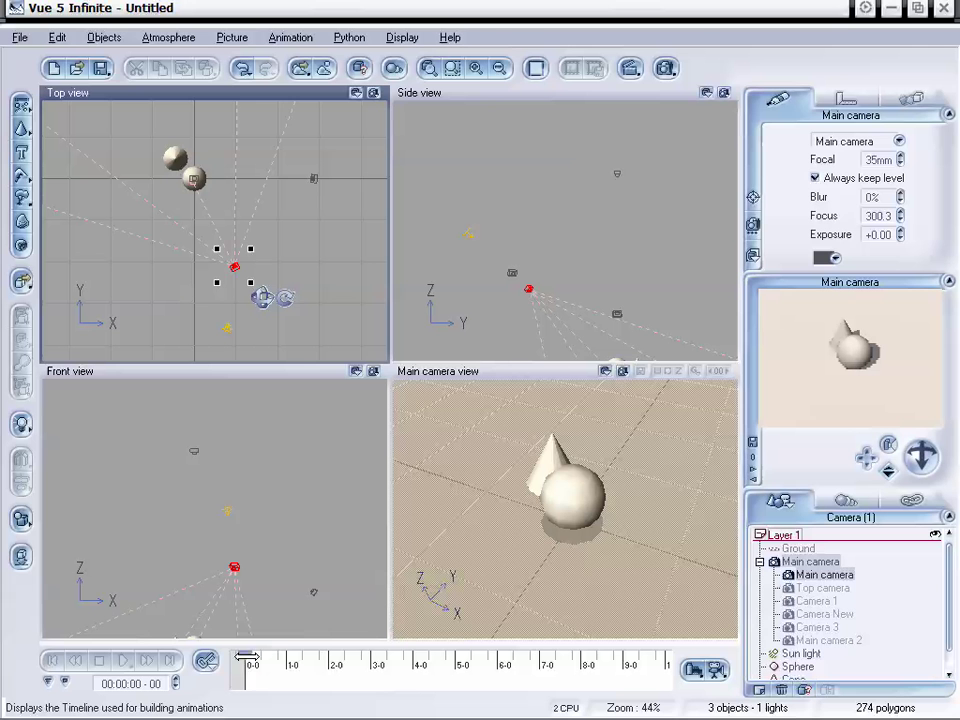
At time 00:00:04-01, animate the Main camera by moving it toward +X and −Y in the top view, and re-aim it at the sphere and cone.
left_click_drag(248, 660, 413, 672)
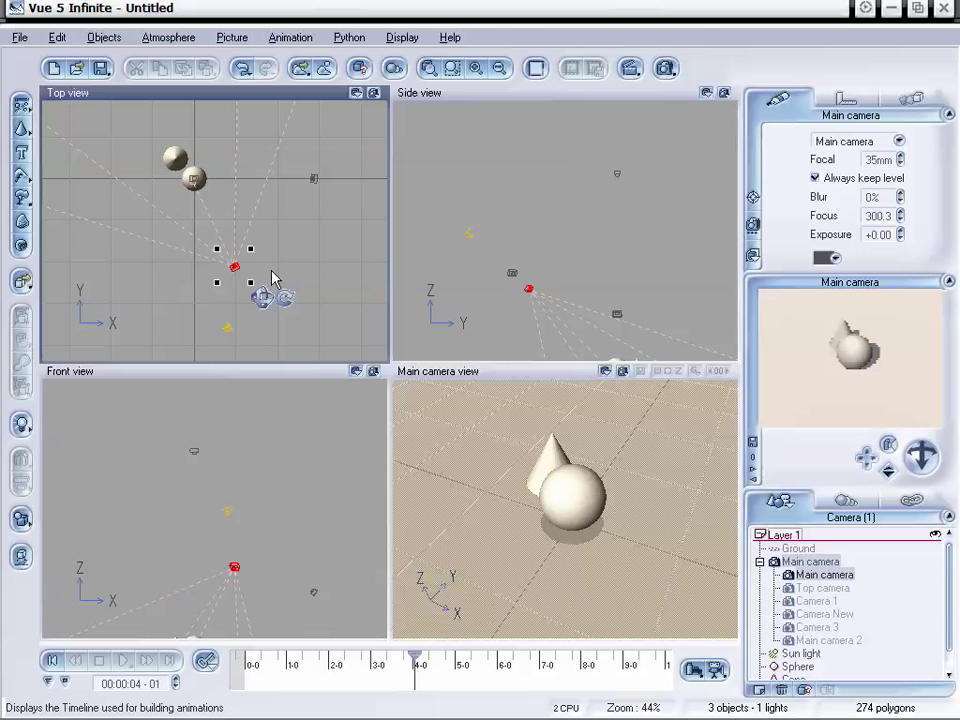
left_click_drag(237, 268, 315, 358)
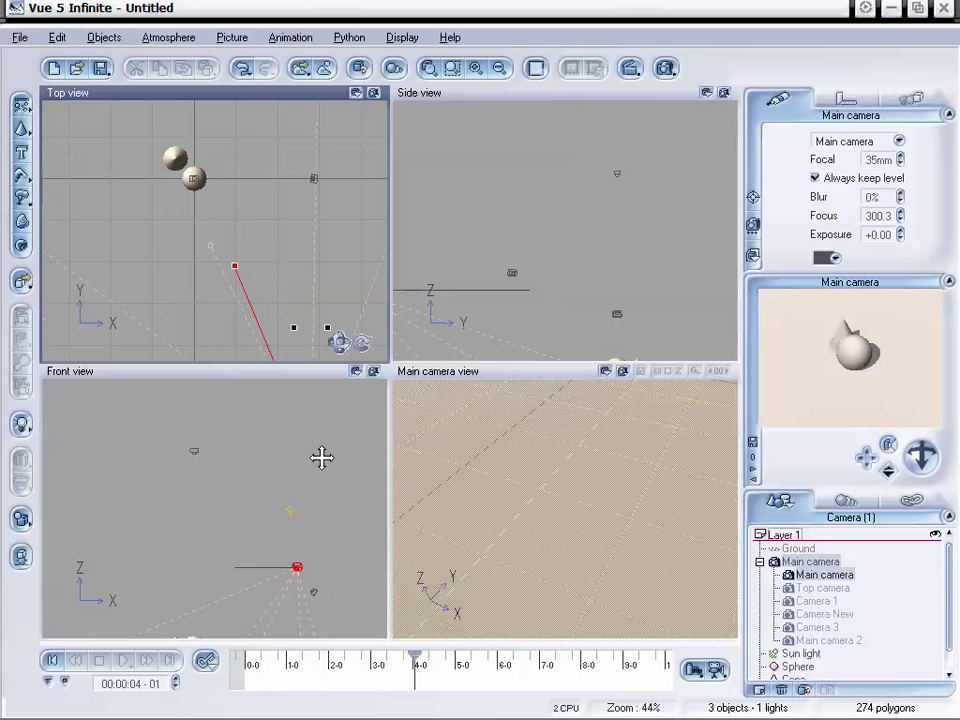
left_click_drag(910, 452, 915, 423)
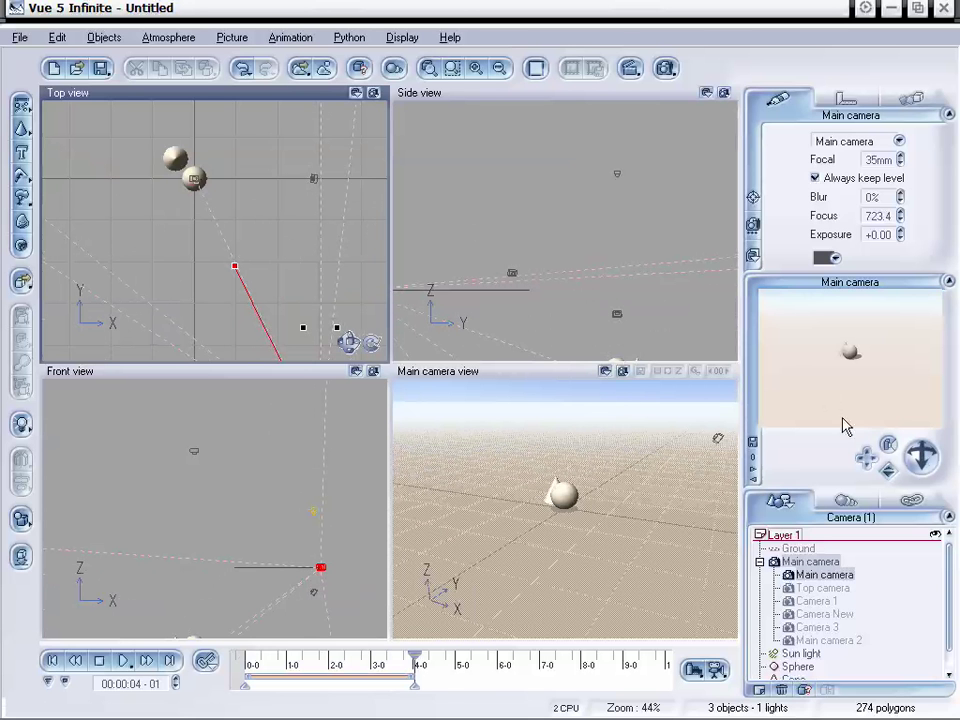
Set the Main camera's blur to 100% at time 00:00:02-01.
left_click_drag(414, 662, 330, 637)
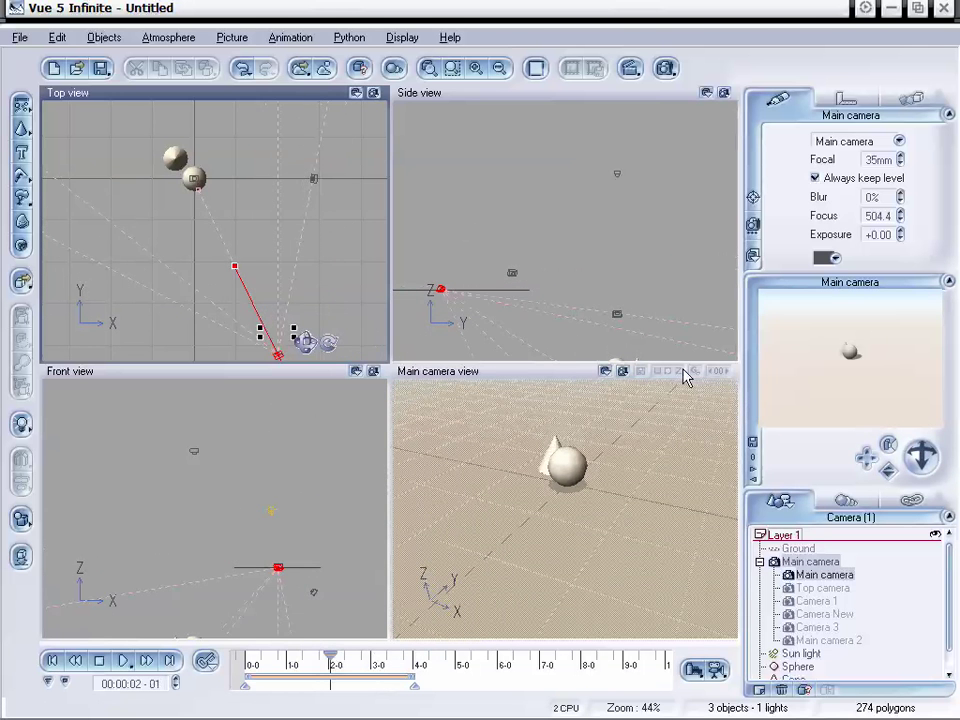
left_click_drag(899, 197, 899, 192)
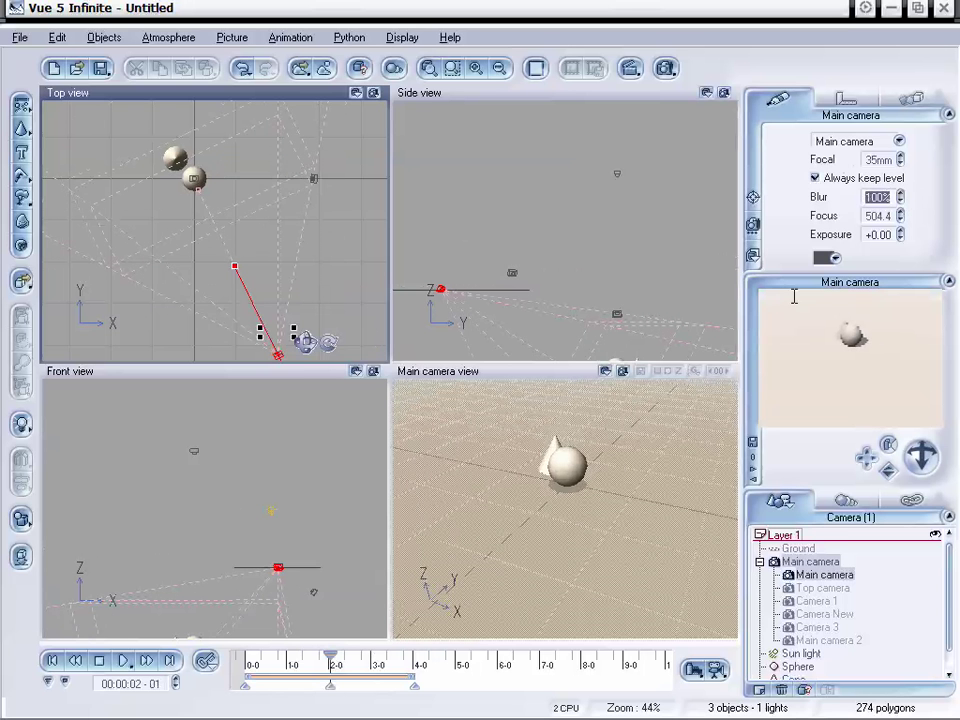
Scrub the timeline between 00:00:01-19 and 00:00:02-14 to examine how the camera's blur and focus animate.
mouse_move(328, 662)
left_mouse_down()
mouse_move(361, 660)
mouse_move(250, 660)
mouse_move(390, 657)
mouse_move(283, 660)
mouse_move(318, 660)
left_mouse_up()
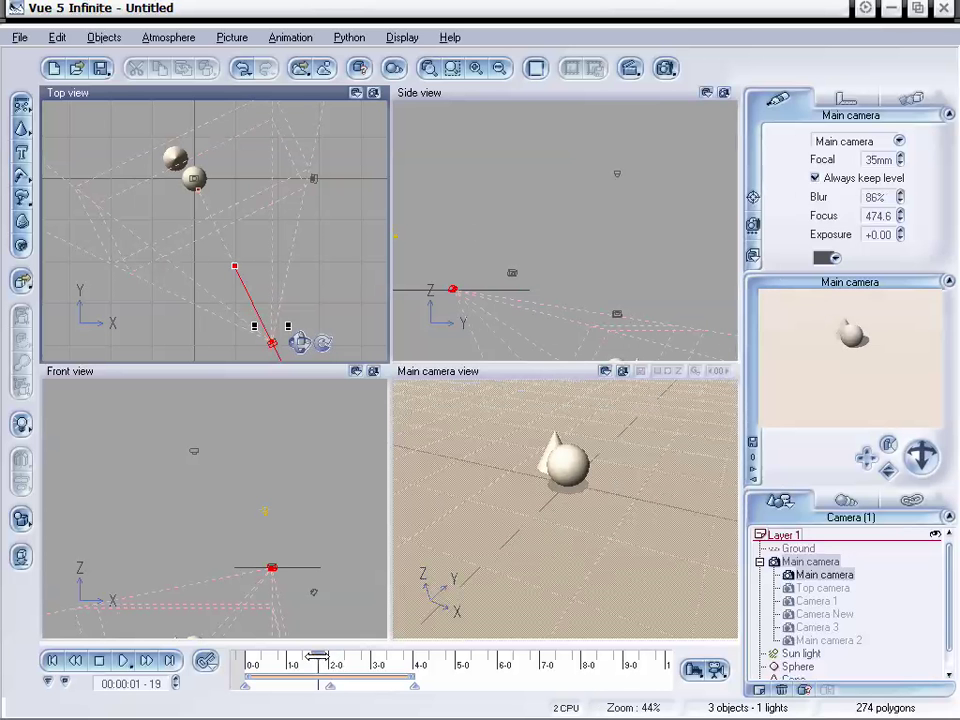
mouse_move(318, 659)
left_mouse_down()
mouse_move(342, 660)
mouse_move(274, 660)
mouse_move(393, 662)
mouse_move(316, 660)
mouse_move(332, 660)
left_mouse_up()
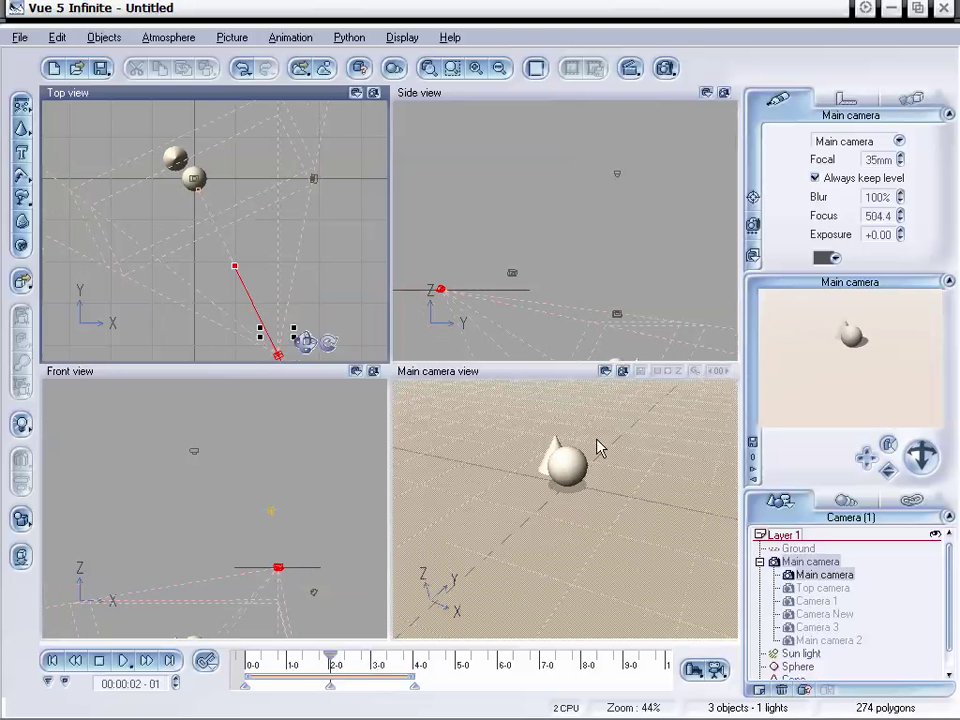
left_click_drag(333, 660, 366, 672)
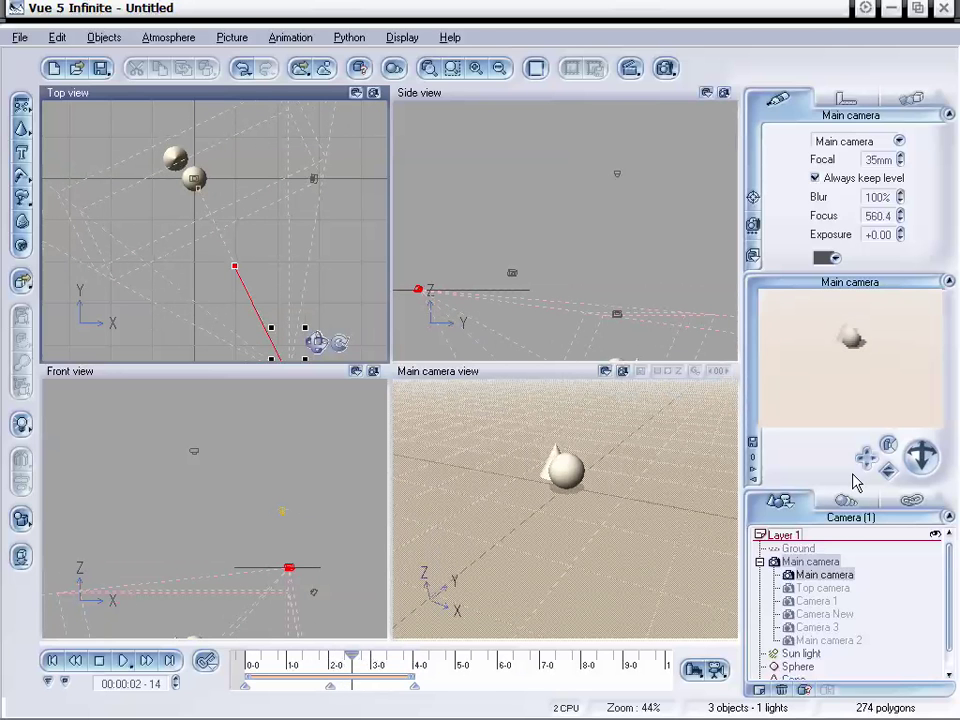